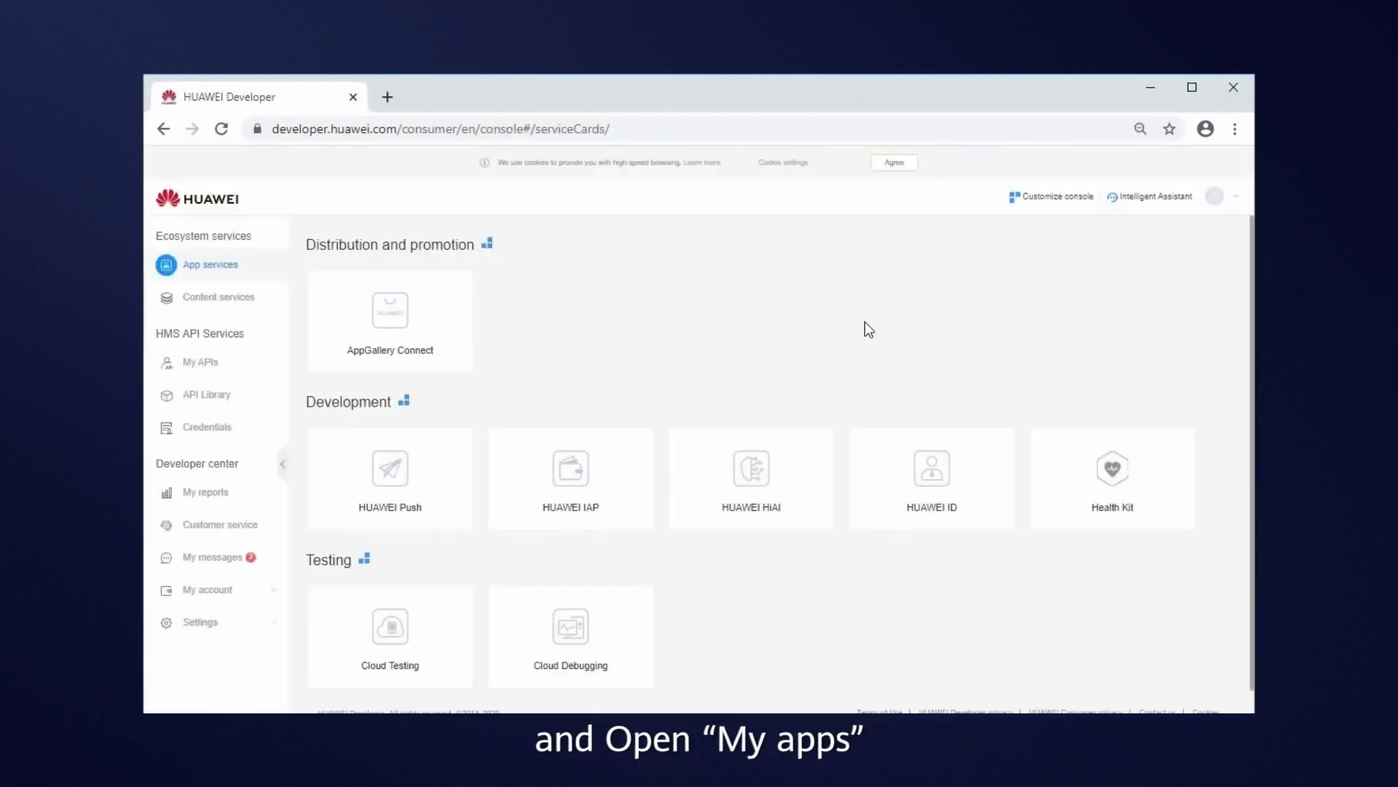
Step: Go from the console's AppGallery Connect card to the My apps list
click(377, 322)
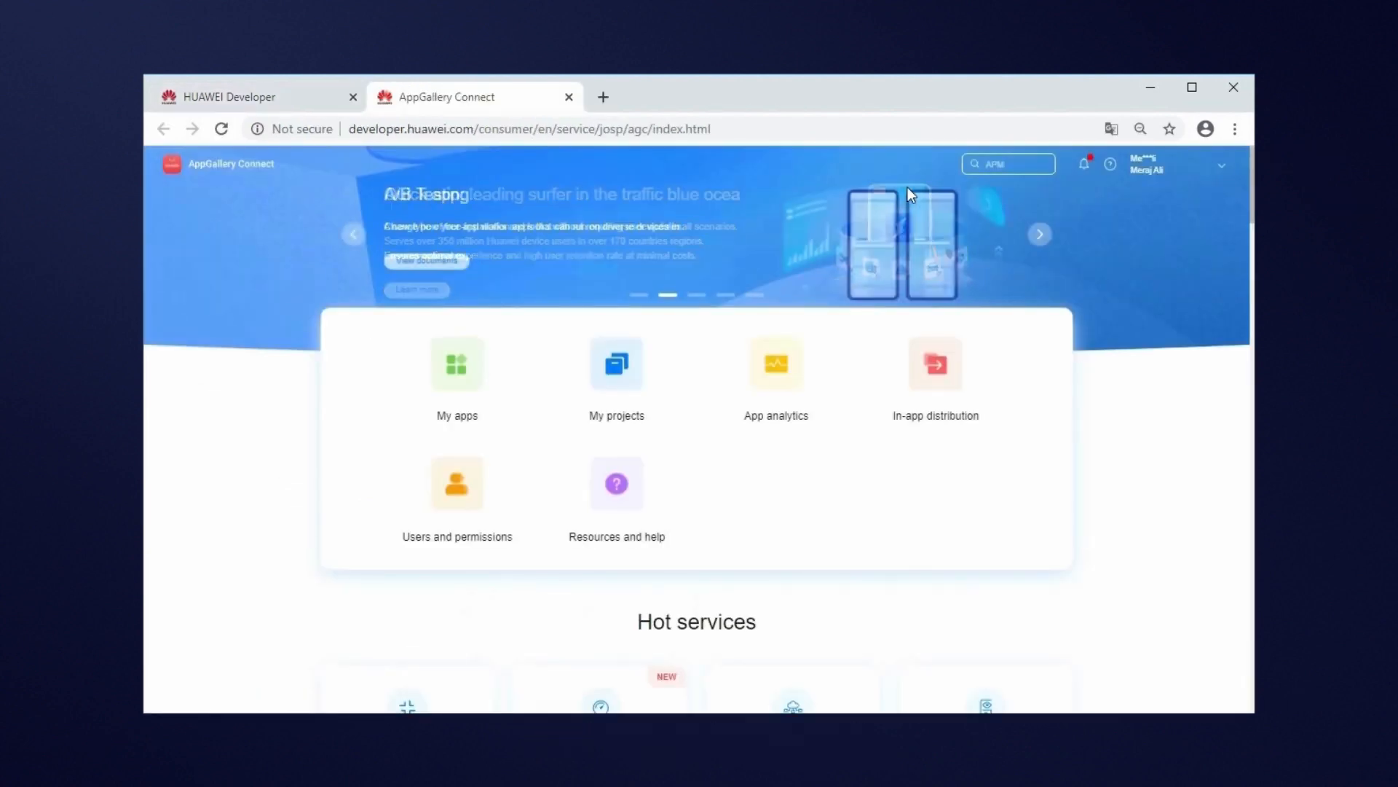
click(459, 378)
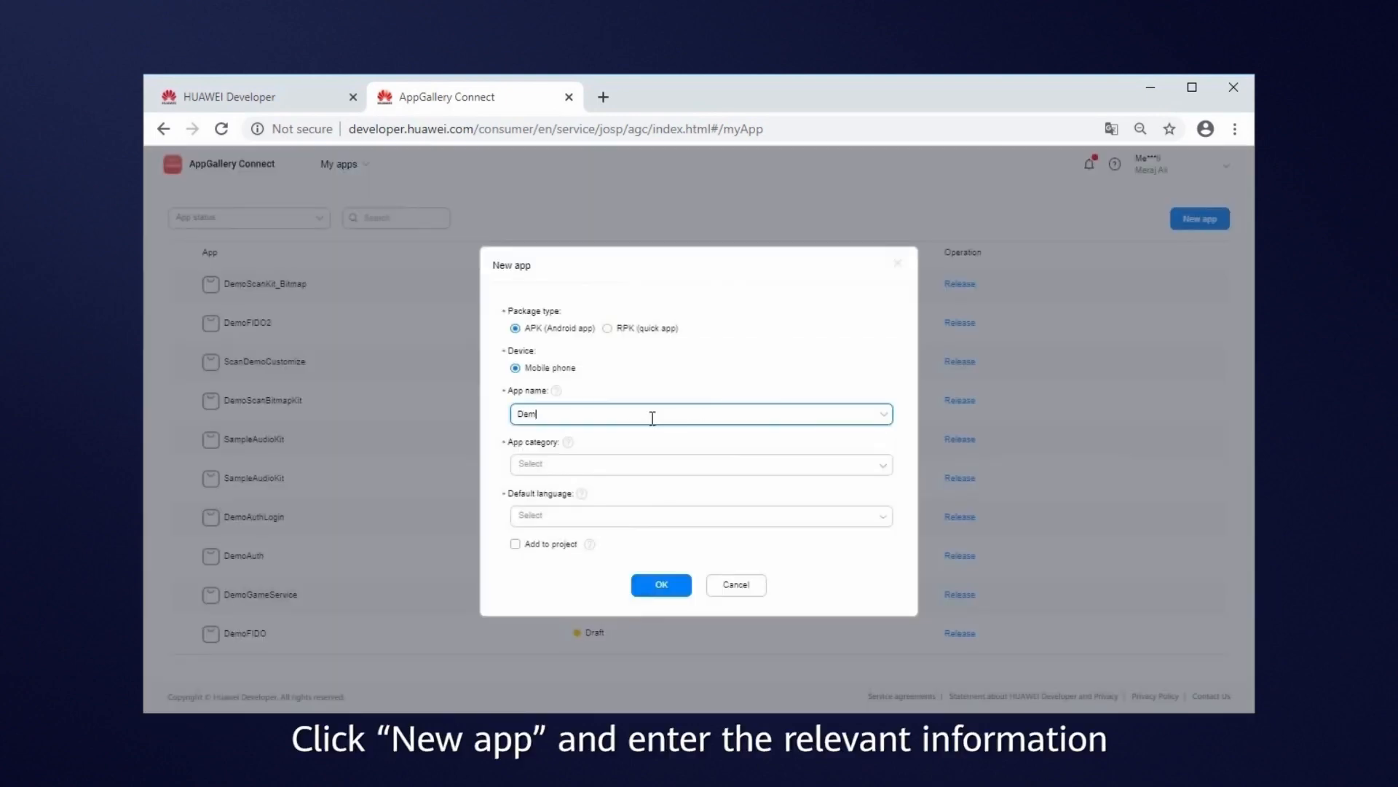
text(terstitialAd)
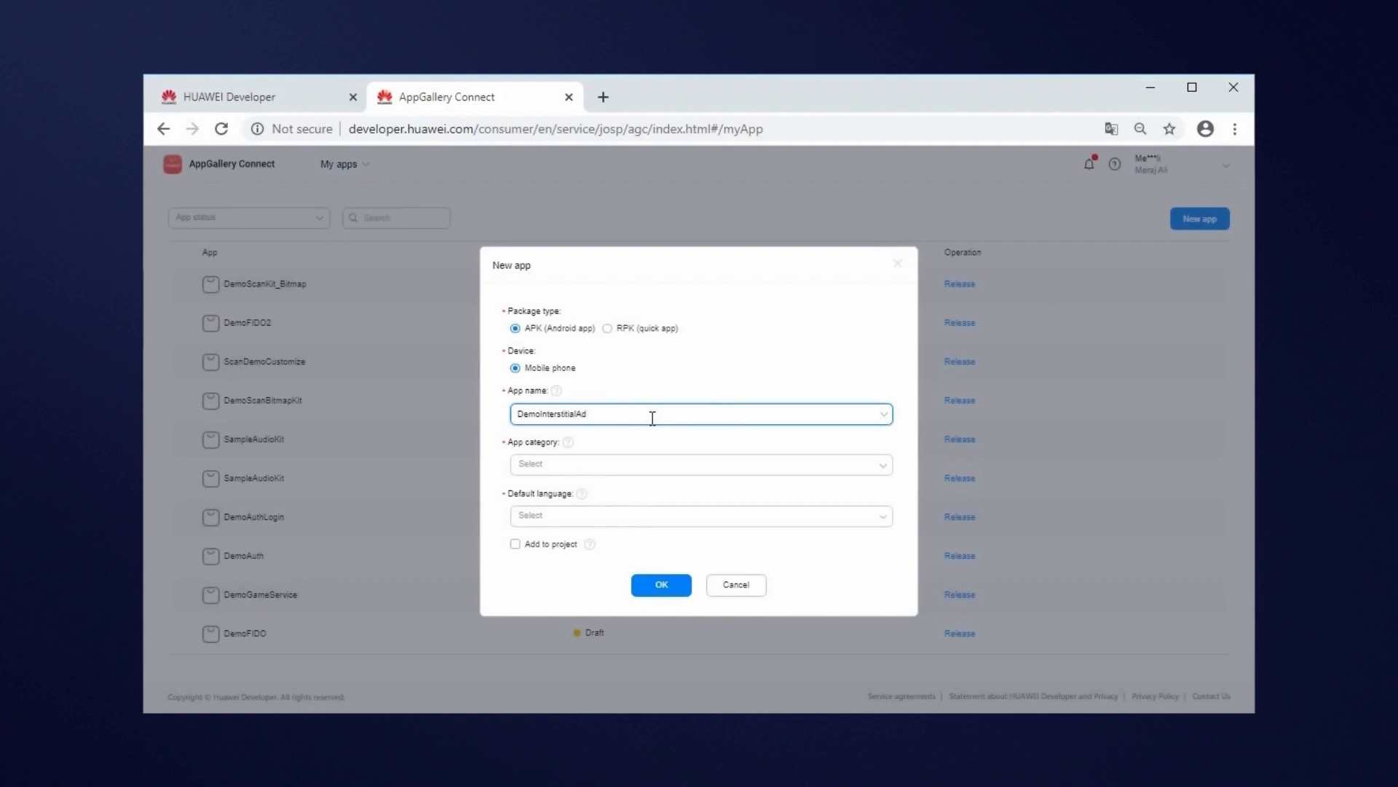
Step: Create the DemoInterstitialAd app with App category, English (UK) and Add to project, then confirm
click(613, 465)
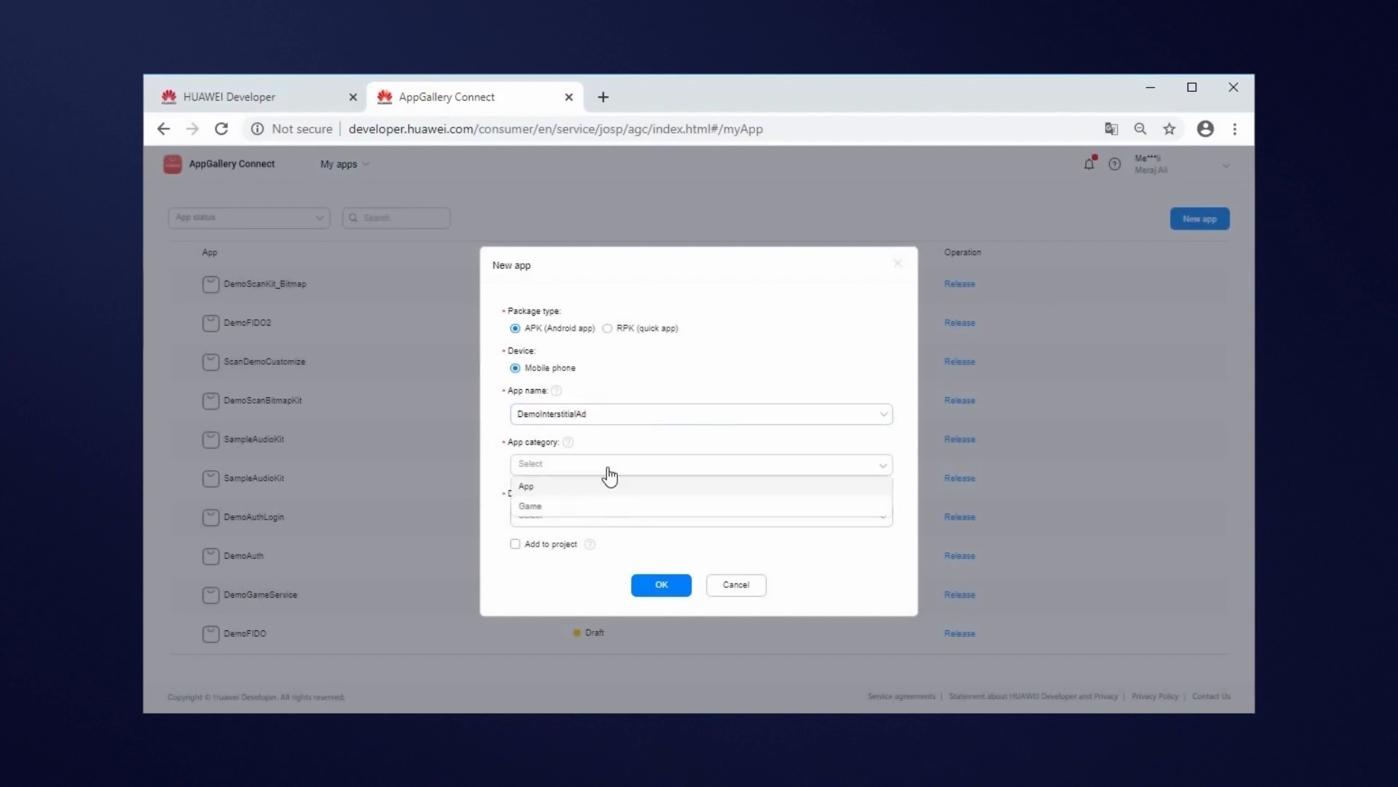
click(603, 487)
click(605, 515)
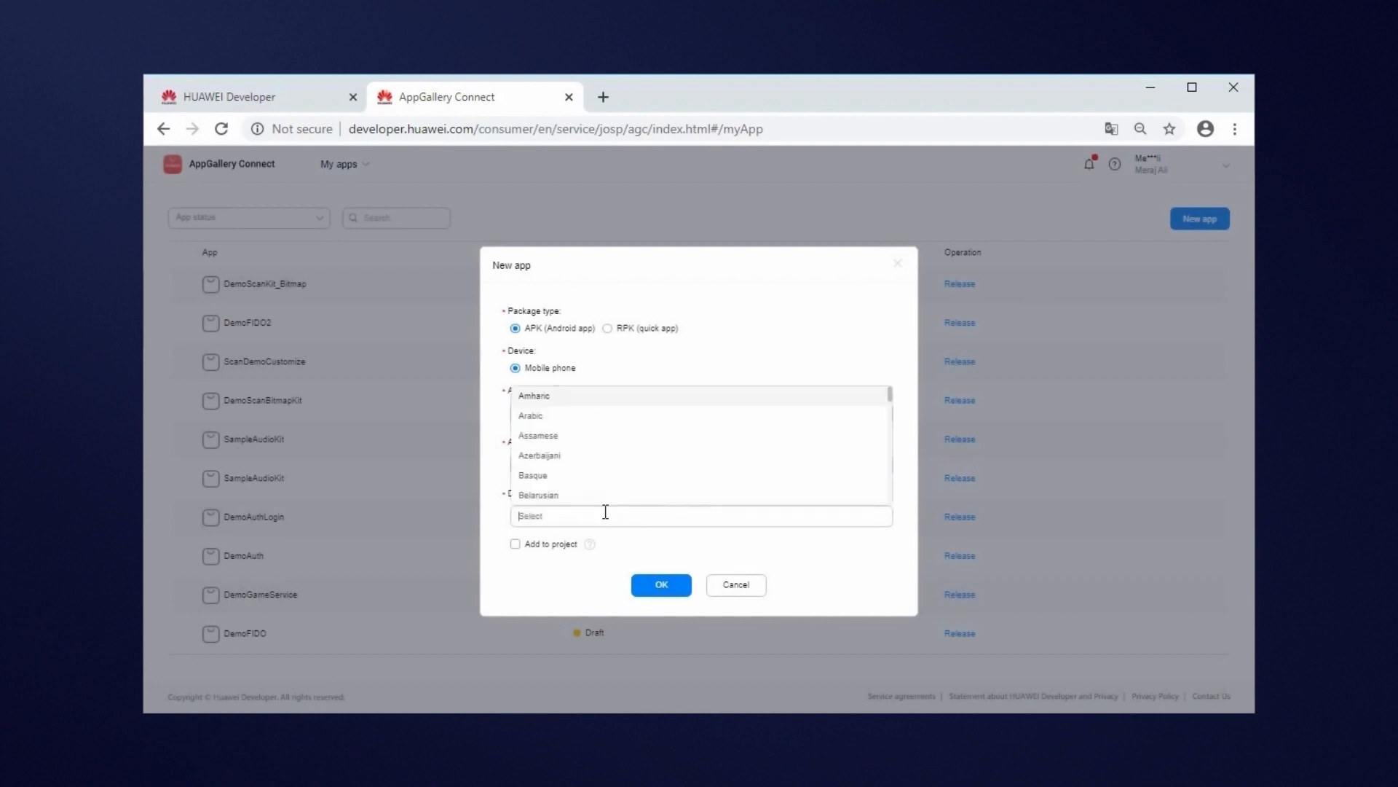
text(eng)
click(570, 436)
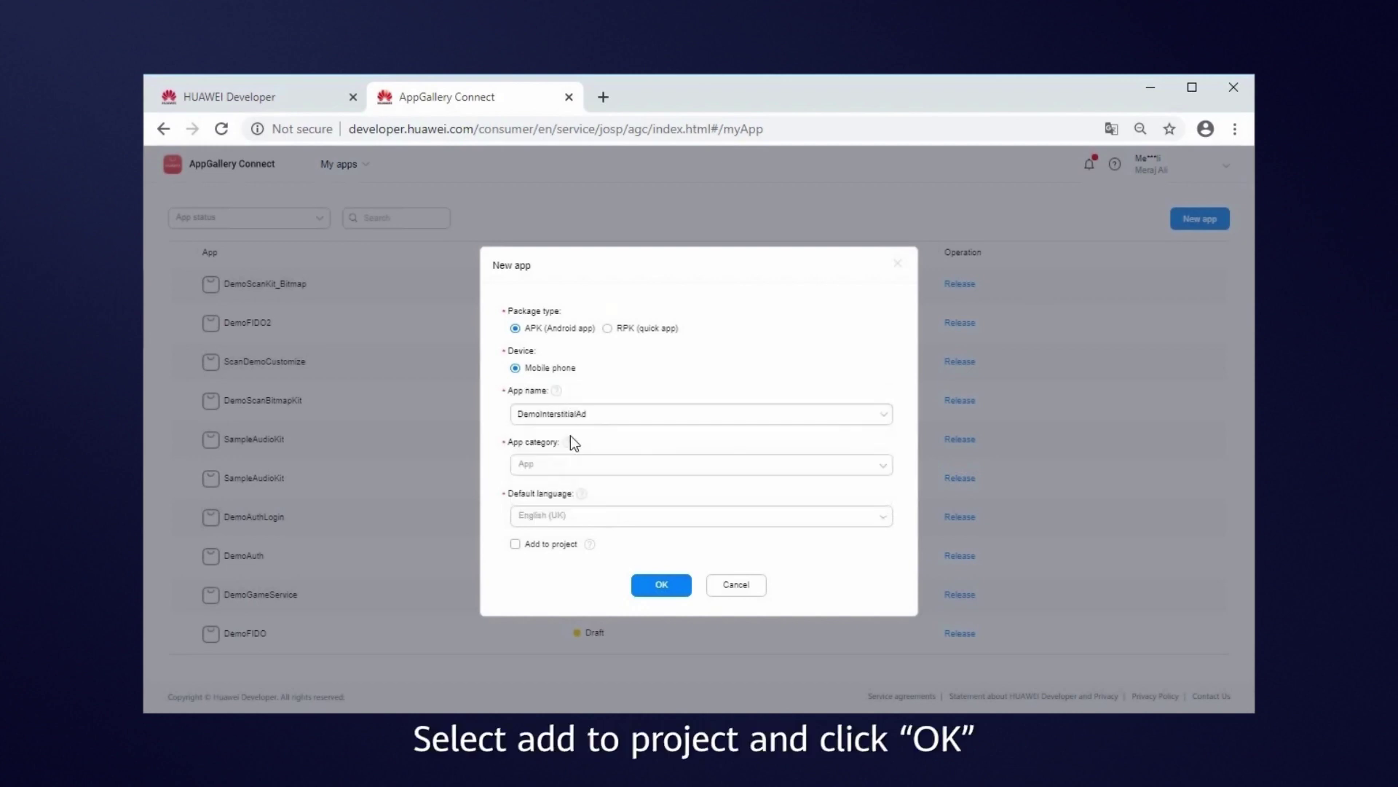
click(540, 541)
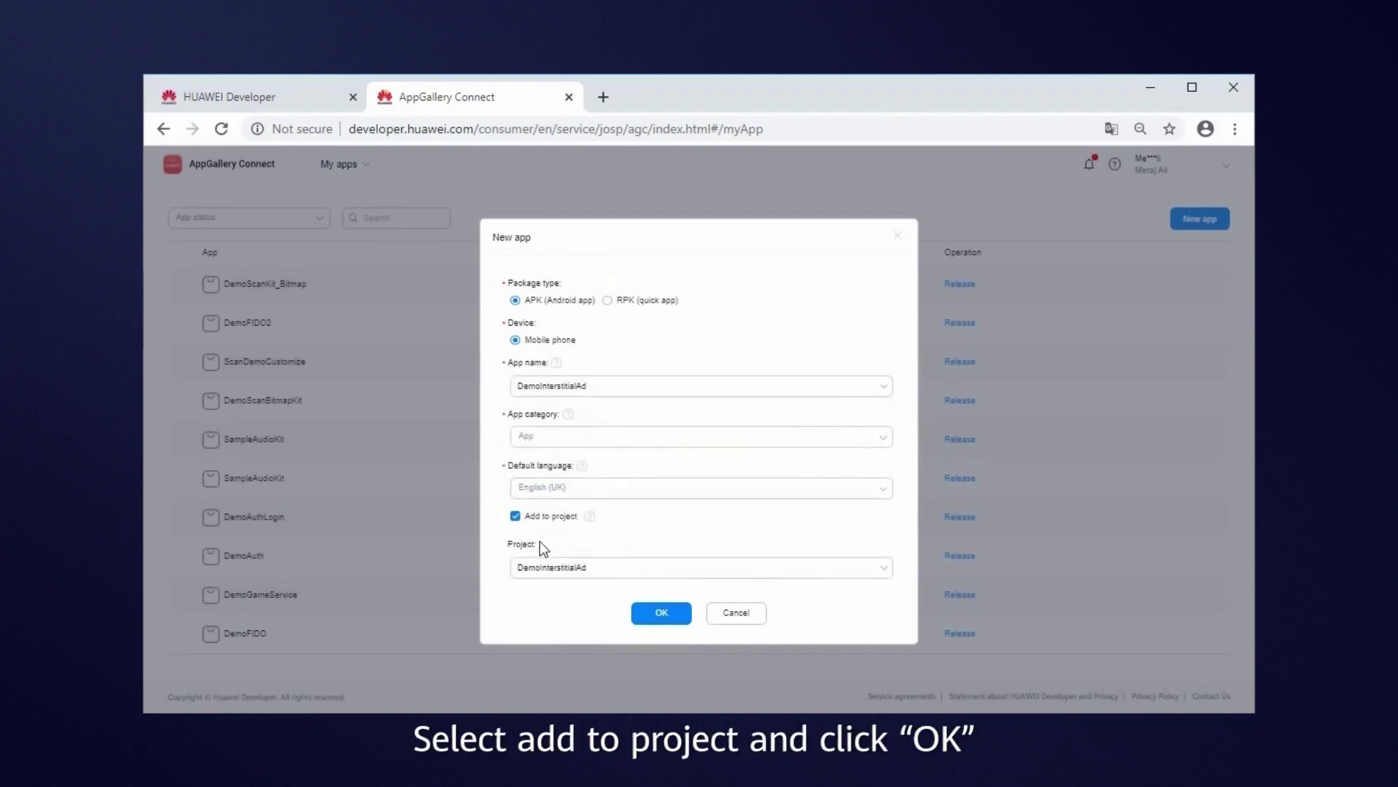
click(660, 615)
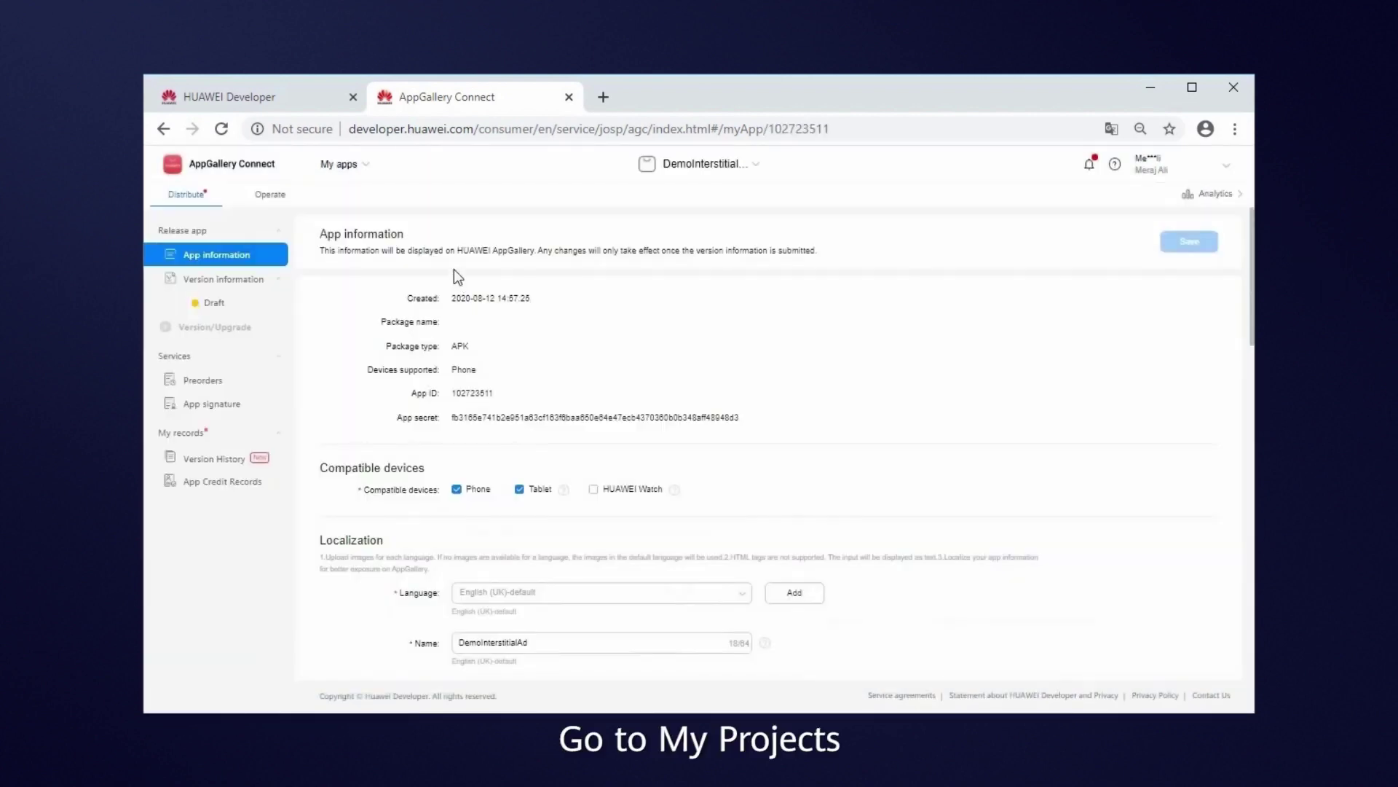
Step: In project settings, manually enter package name com.example.demointerstitialads and save it
click(341, 164)
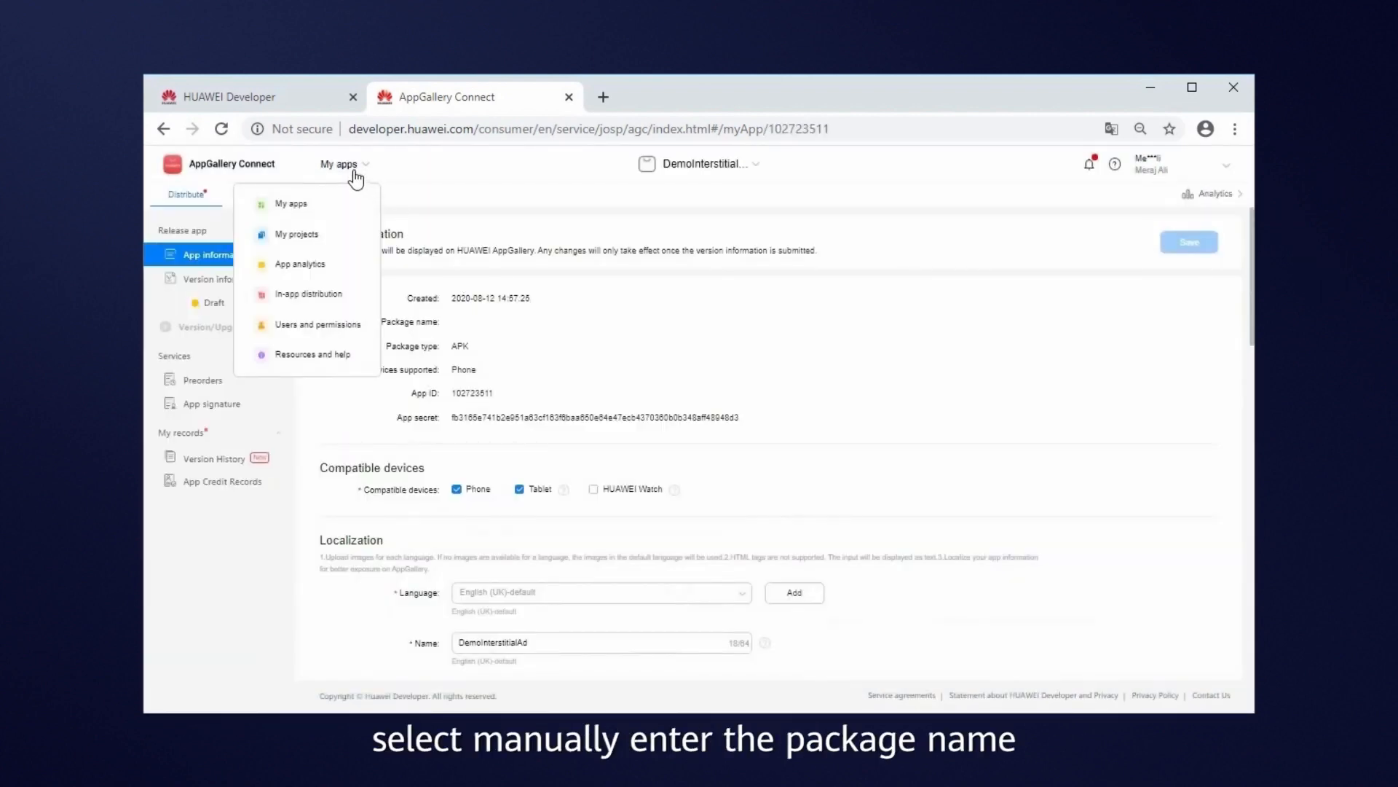
click(296, 234)
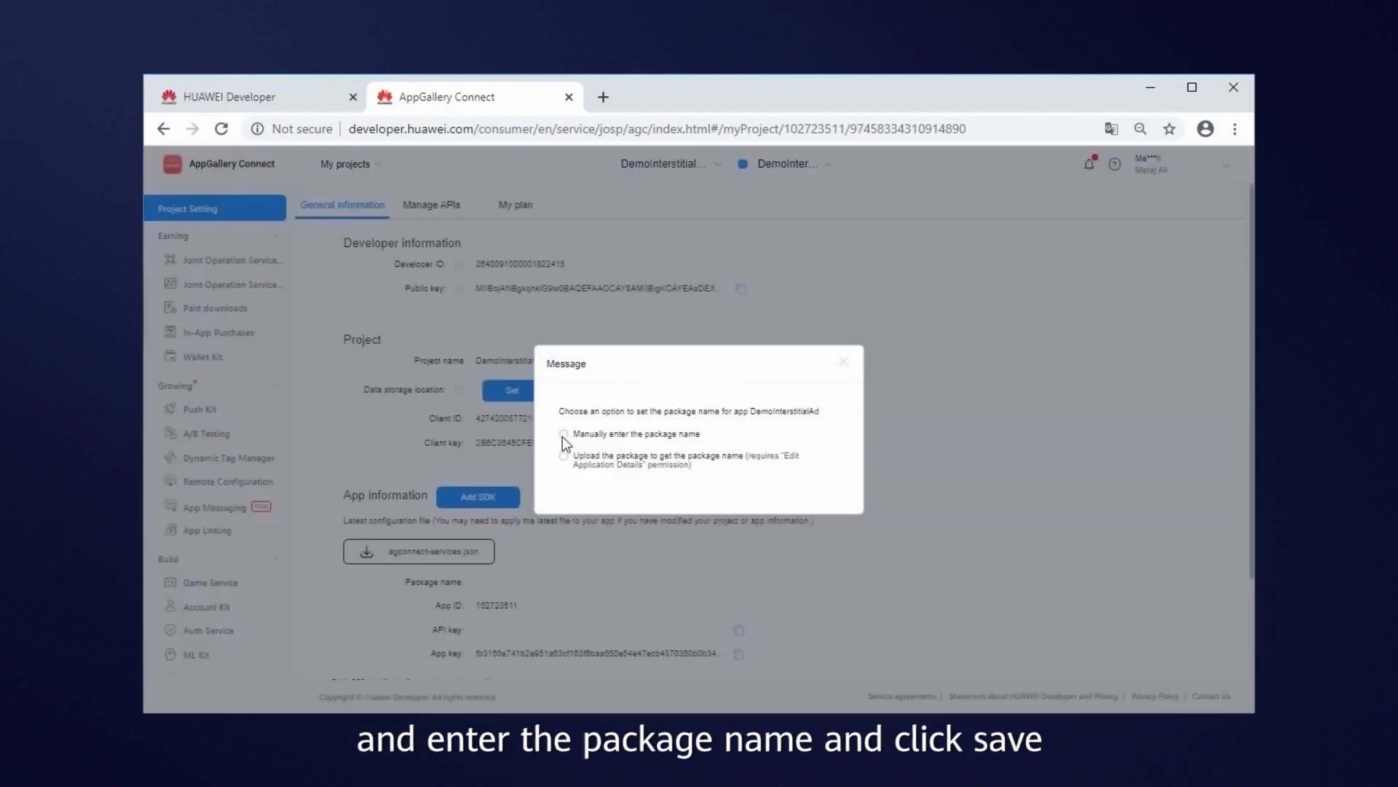
click(562, 435)
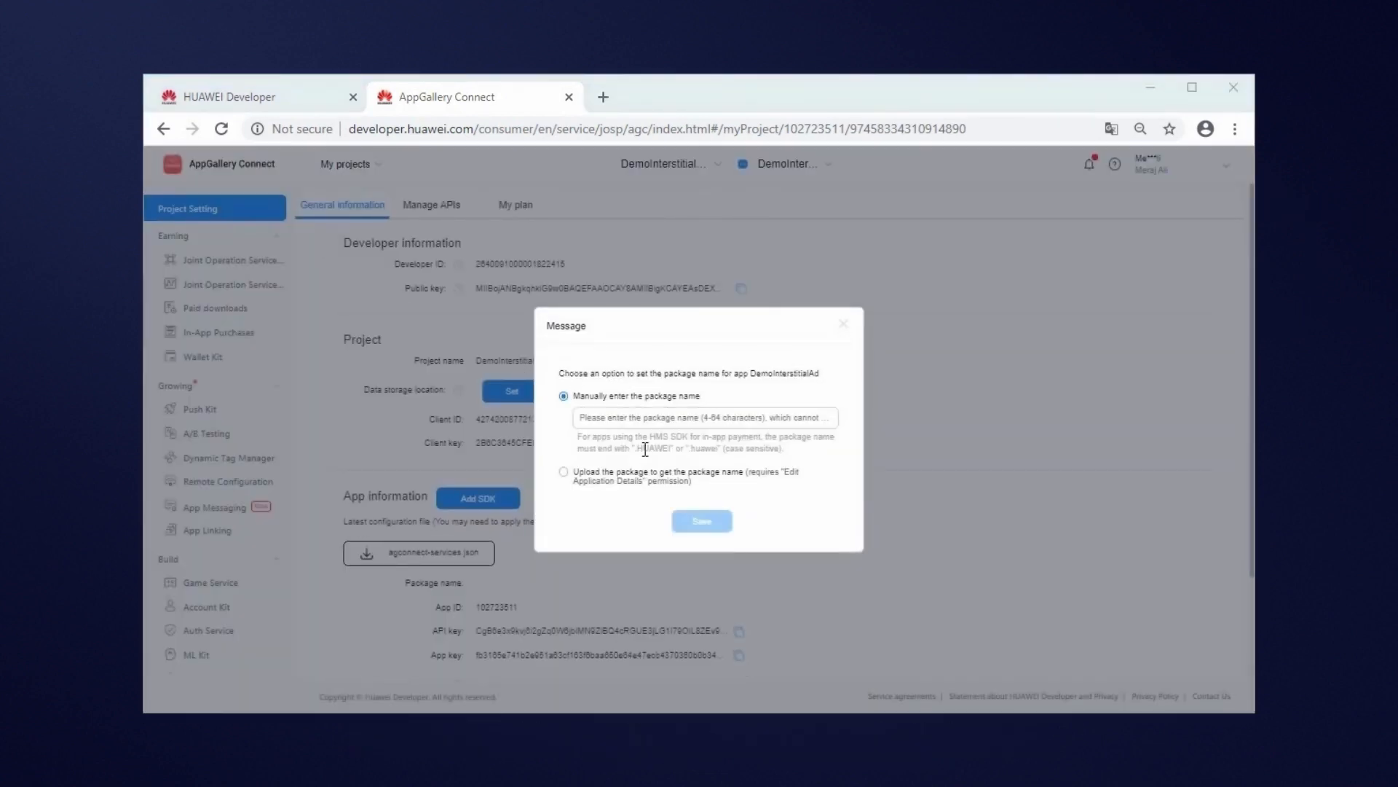
click(640, 424)
click(639, 418)
text(com.example.demointerstitialads)
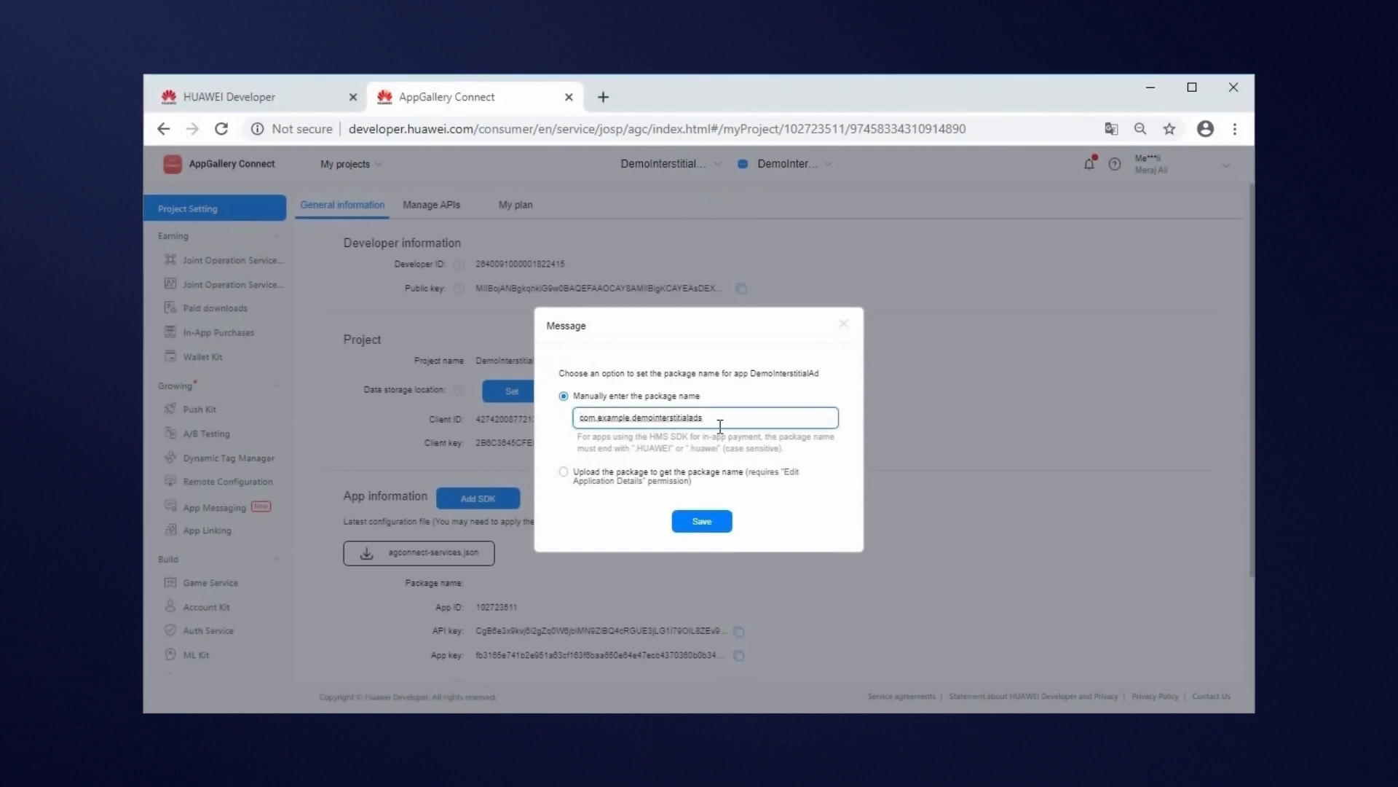
click(702, 521)
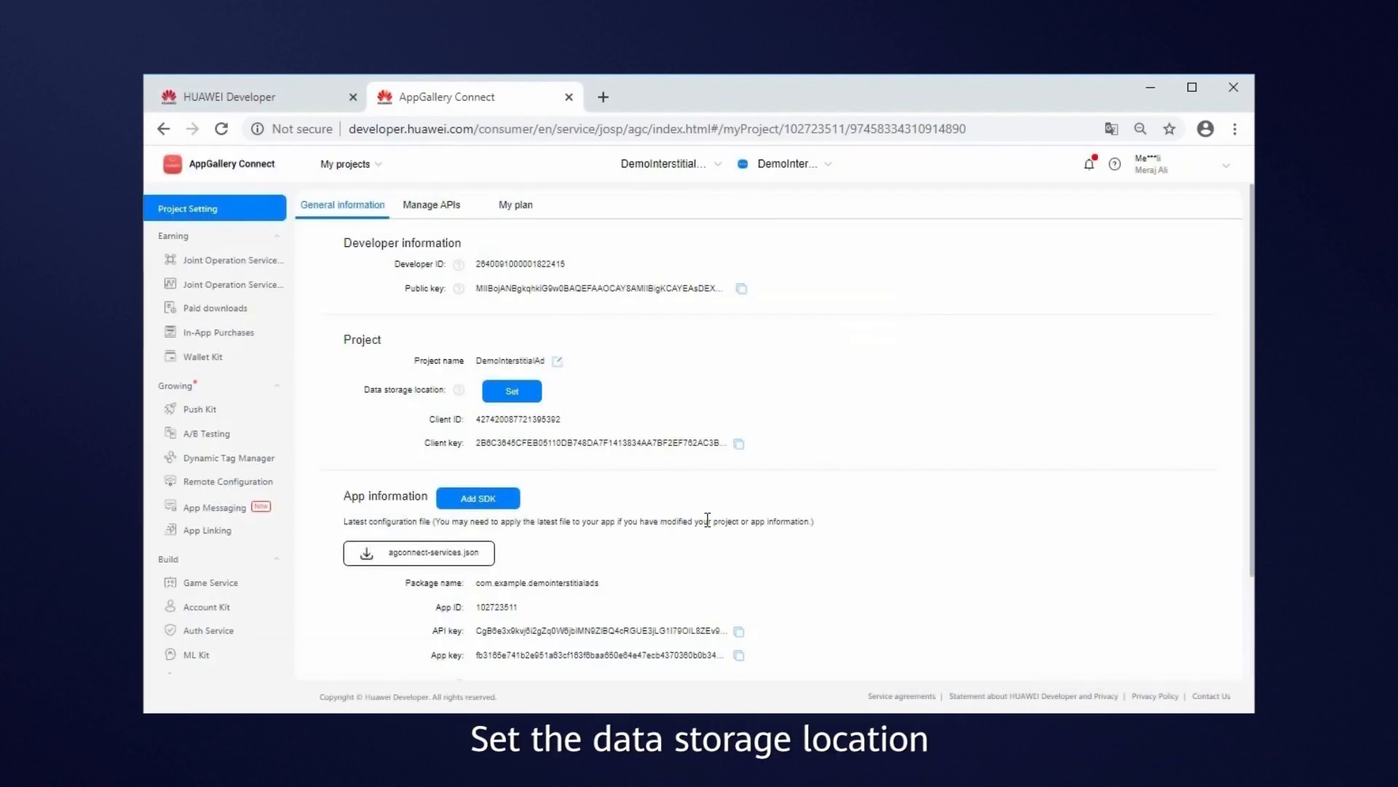
Step: Set the project's data storage location to Singapore
click(516, 391)
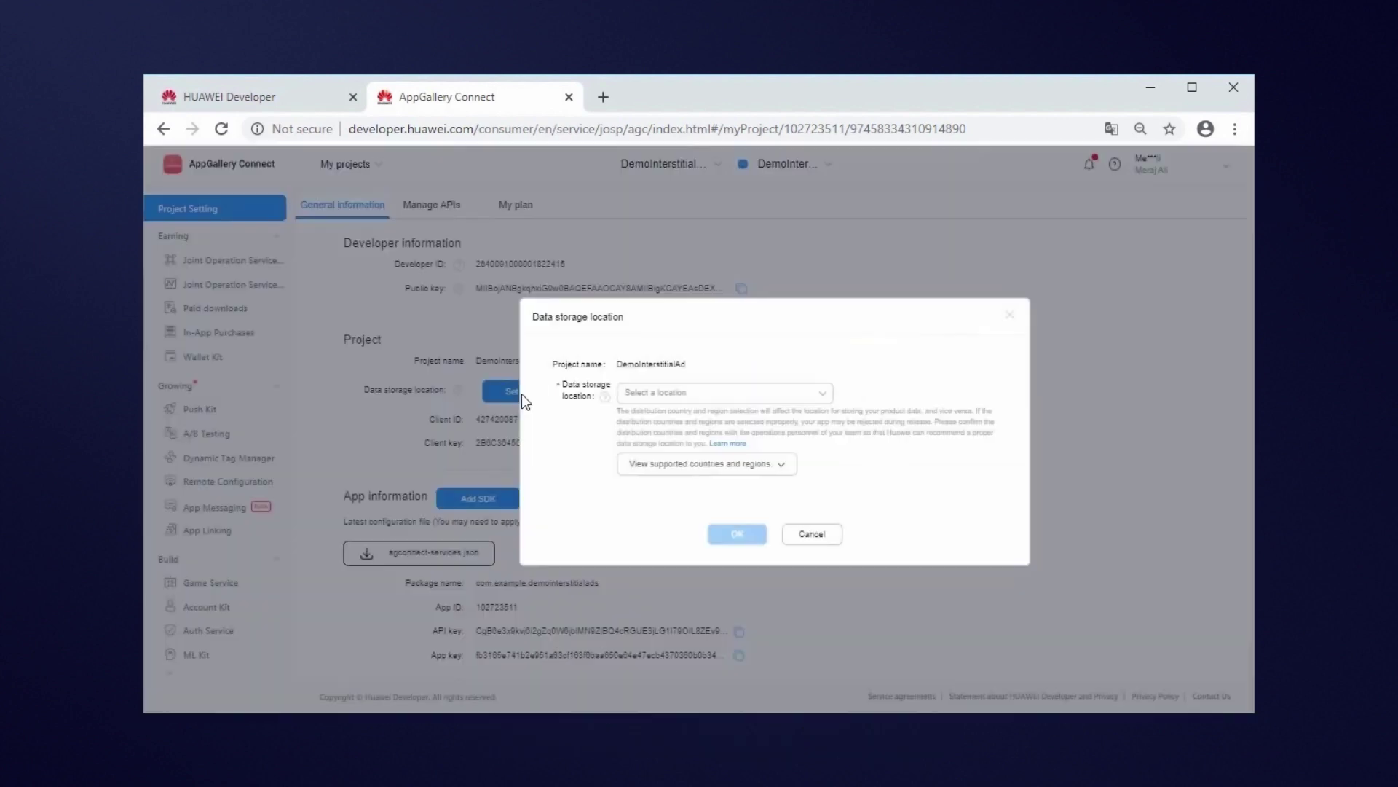
click(676, 394)
click(672, 435)
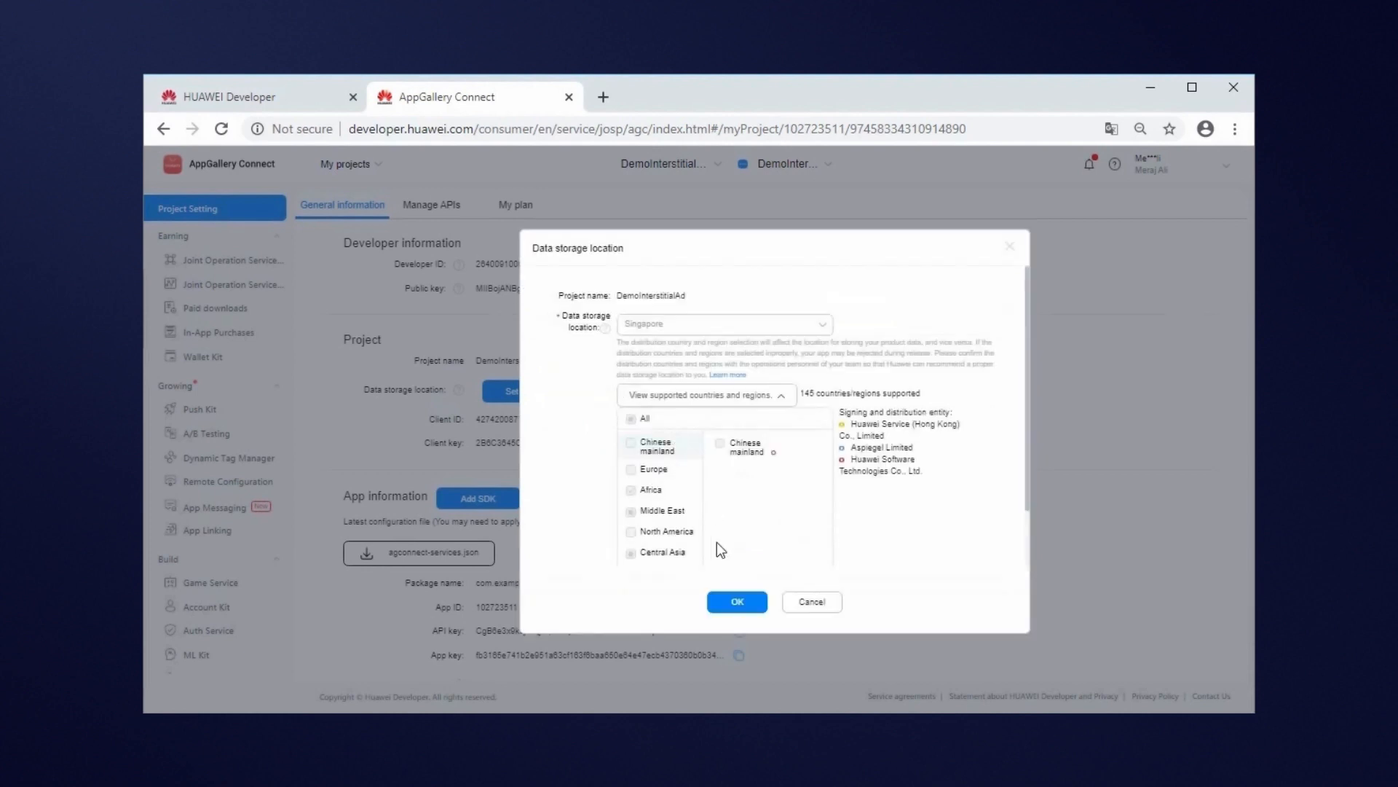
click(735, 601)
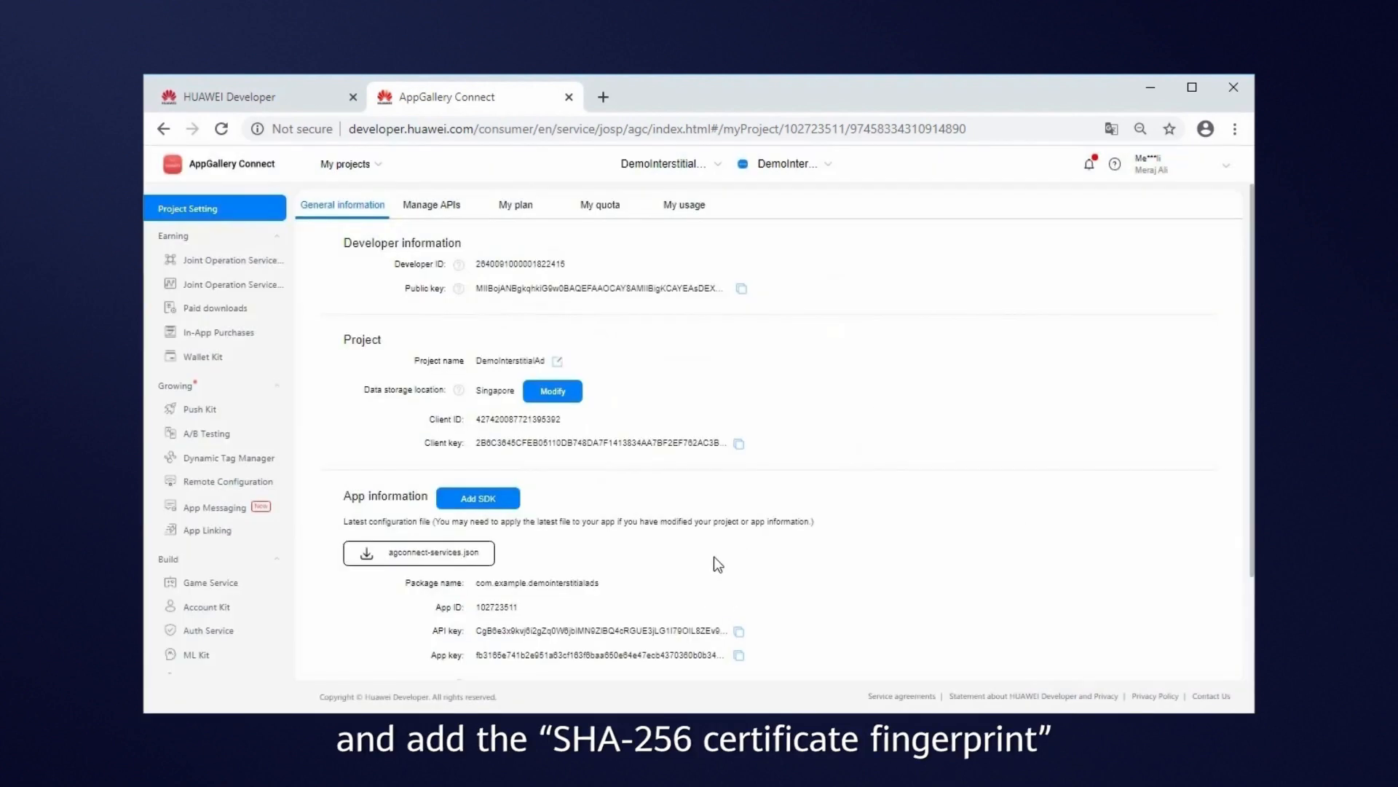
scroll(716, 538, down, 3)
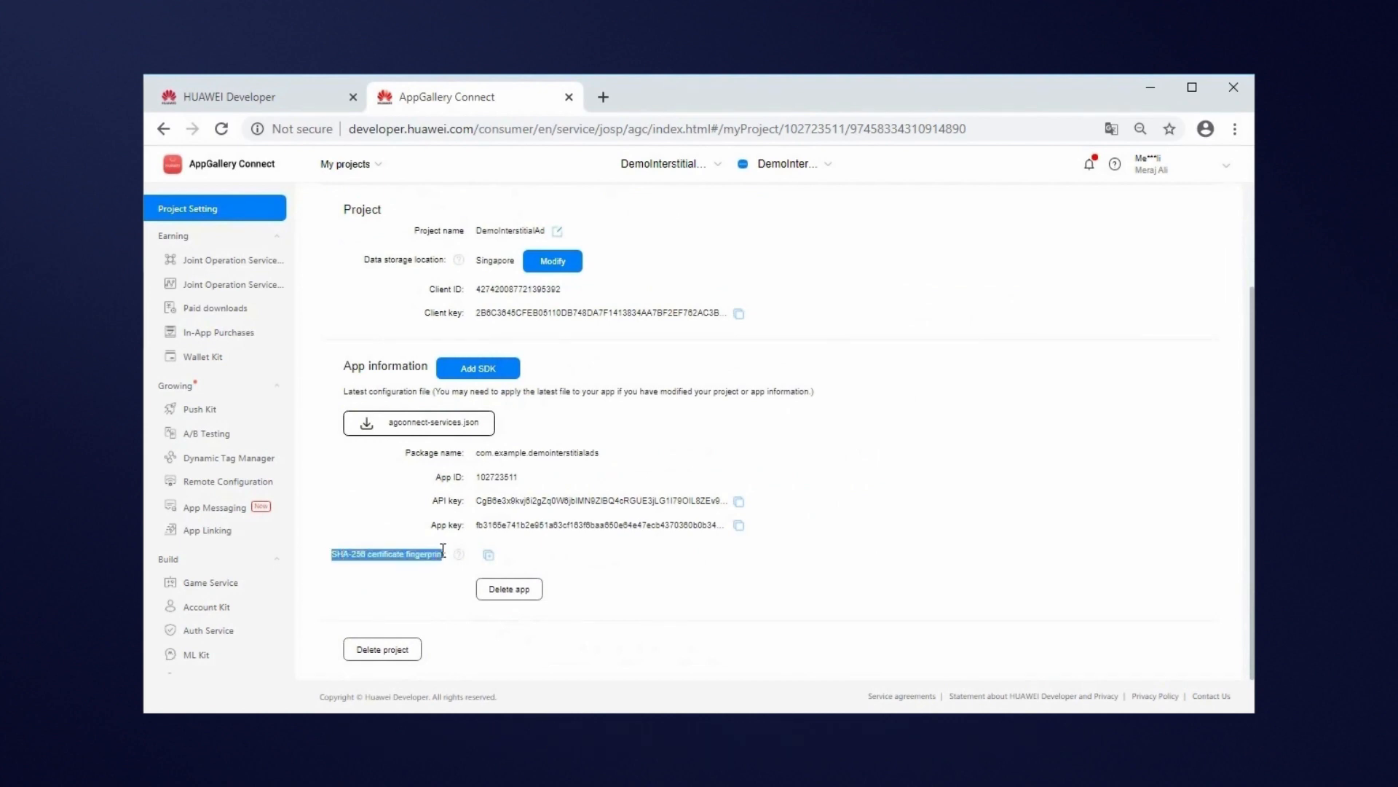
Step: Download the agconnect-services.json configuration file for the app
drag(442, 552, 447, 552)
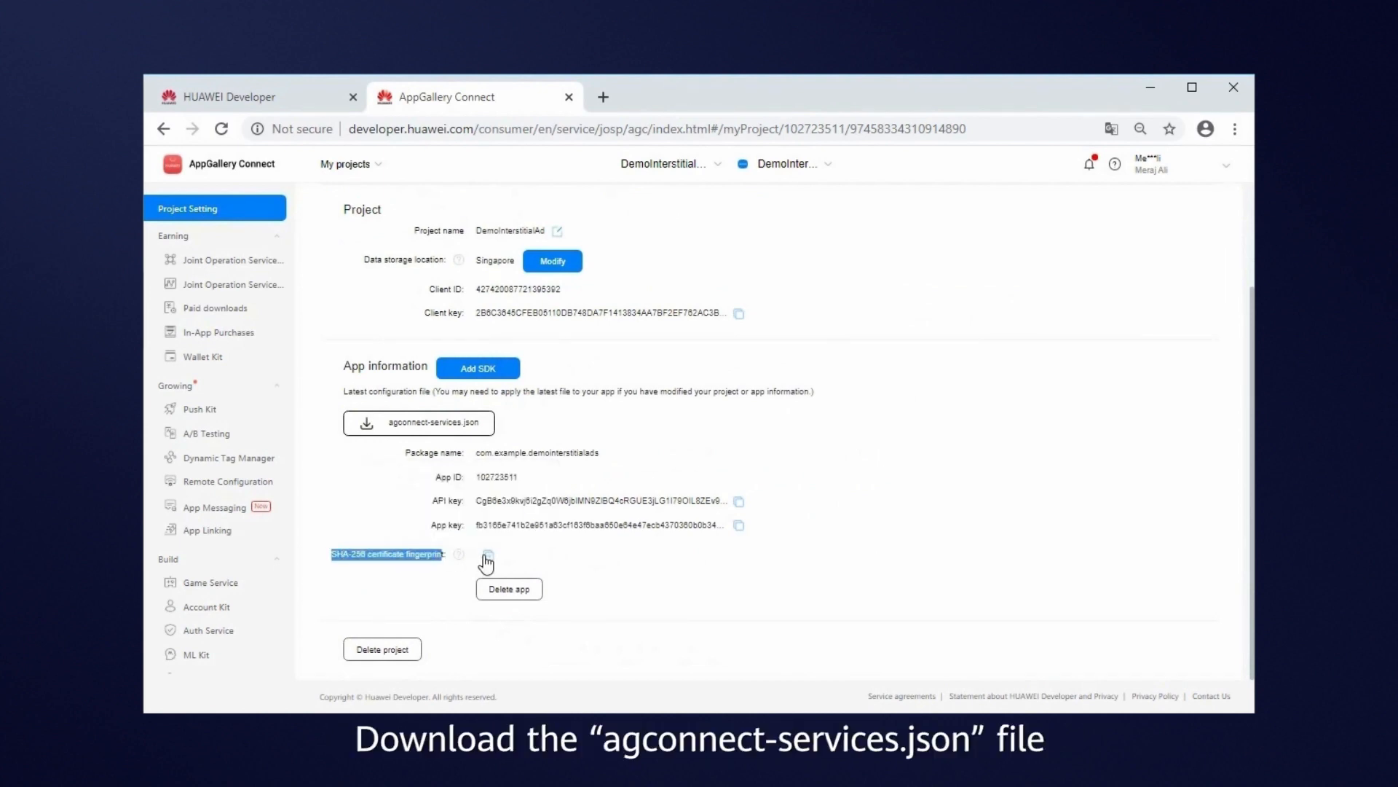
click(402, 431)
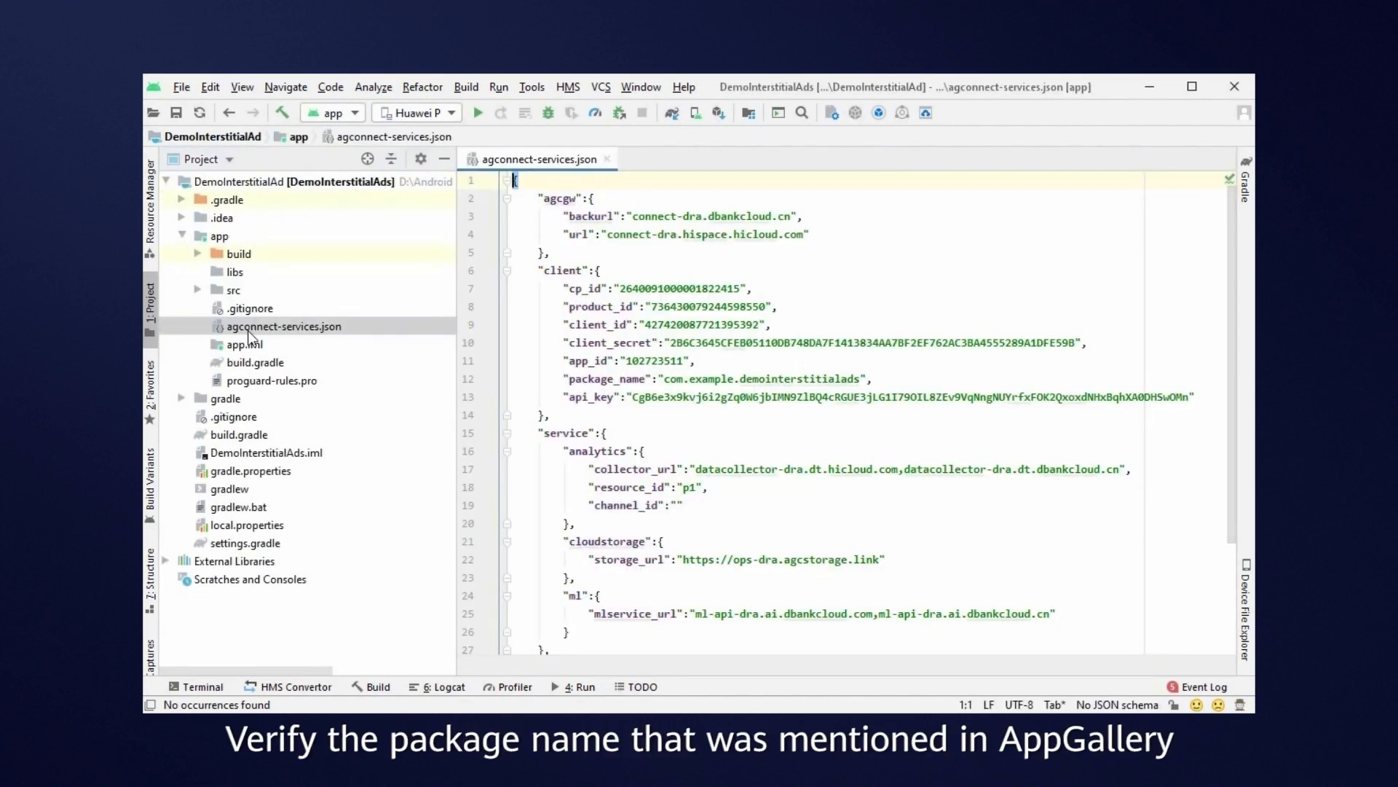
Step: Check the package_name value com.example.demointerstitialads in agconnect-services.json
click(665, 378)
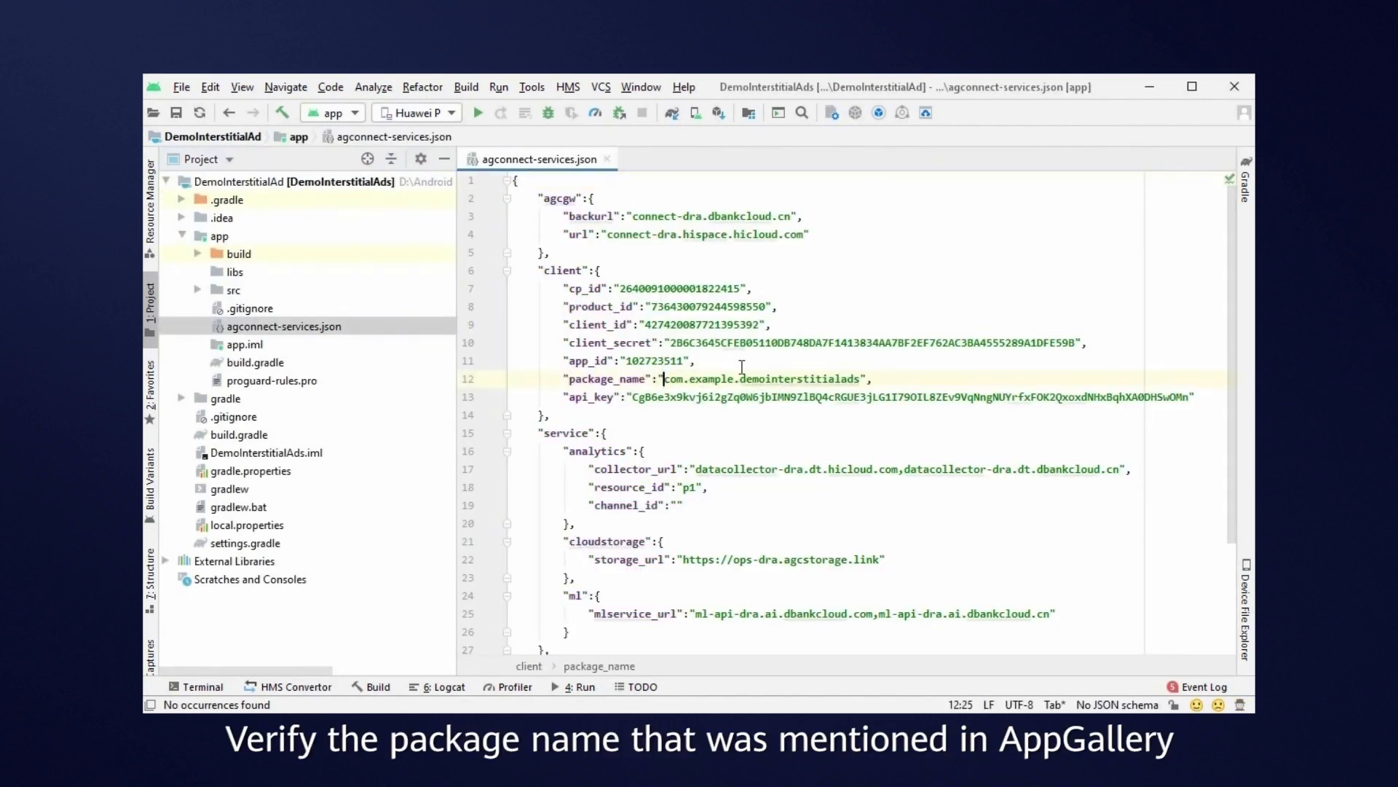
click(899, 381)
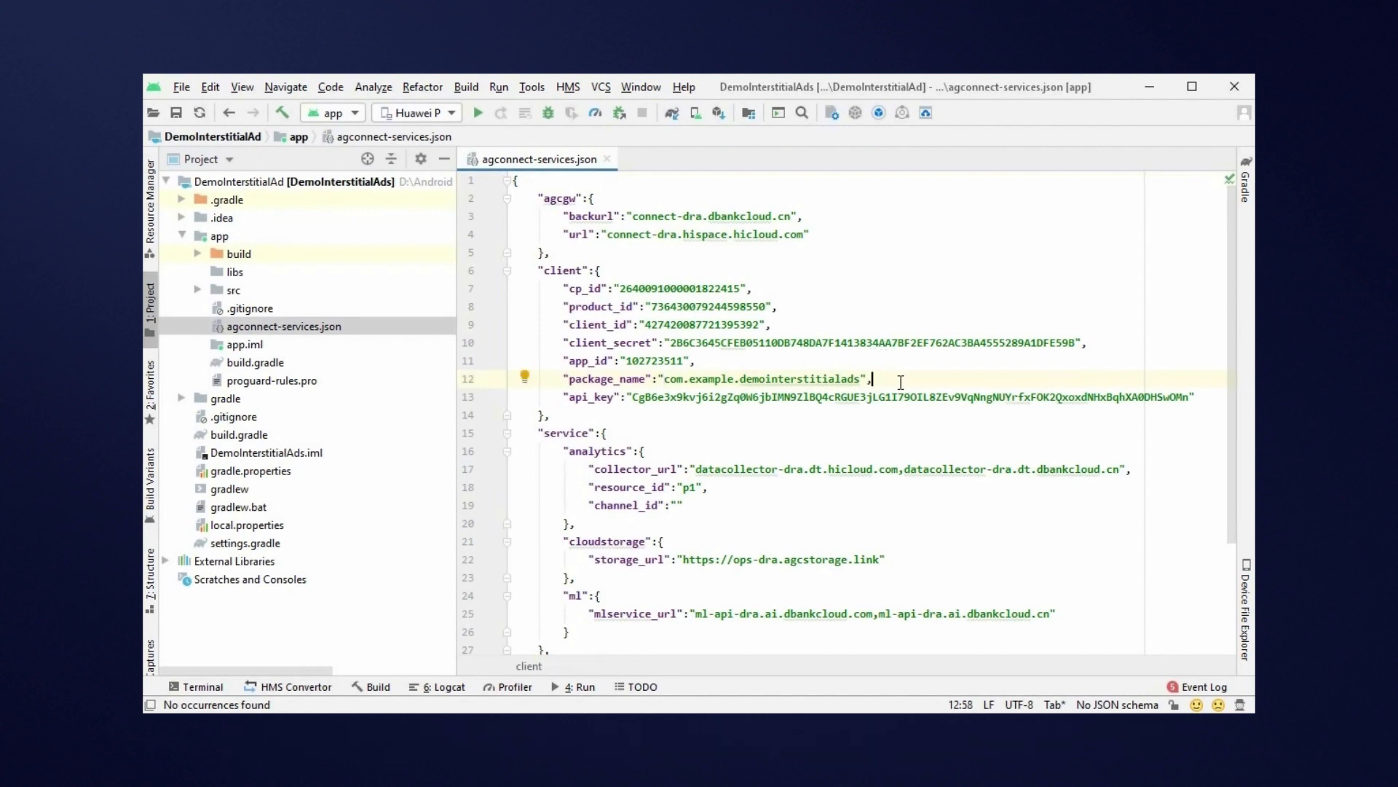
Step: Close the JSON file, switch the tree to Android view and bring up build.gradle (Project)
click(606, 159)
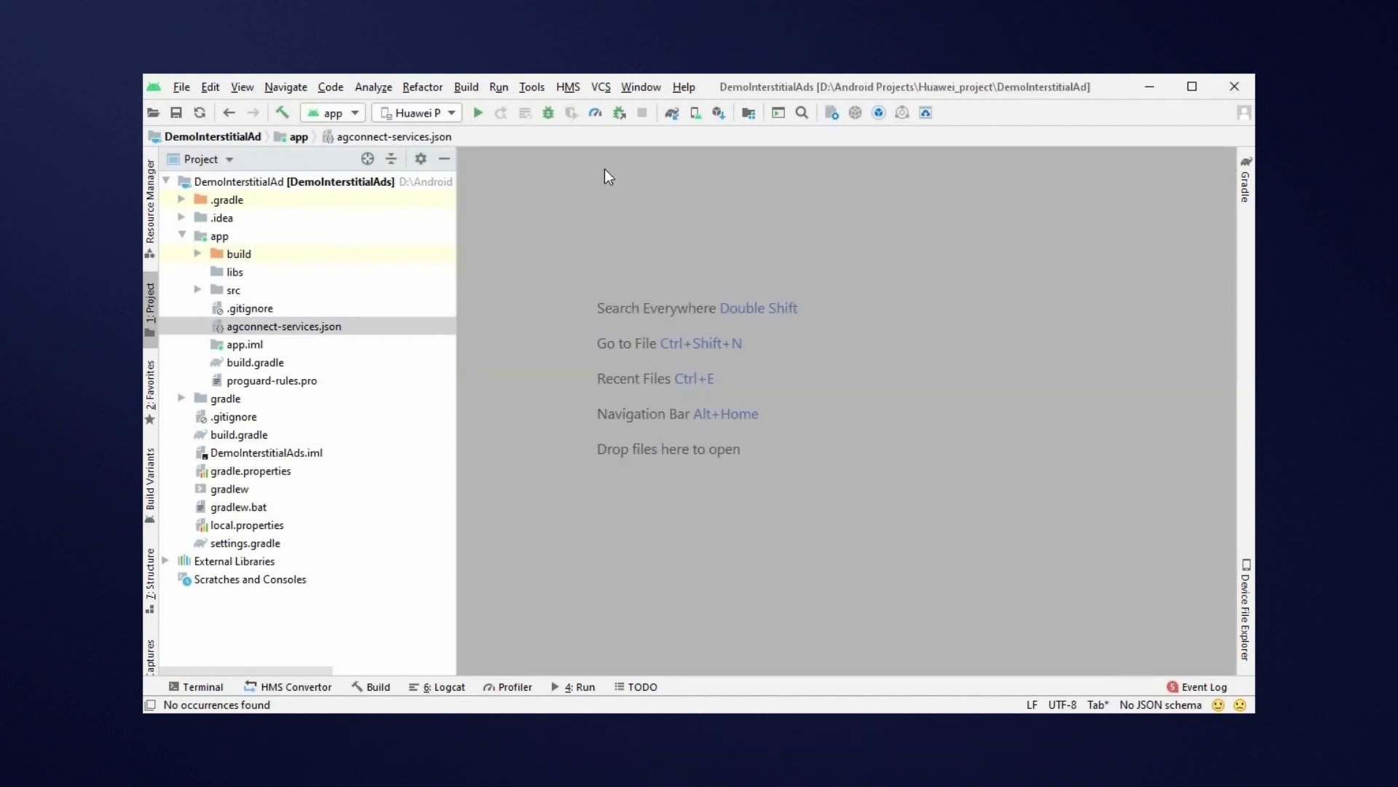
click(227, 159)
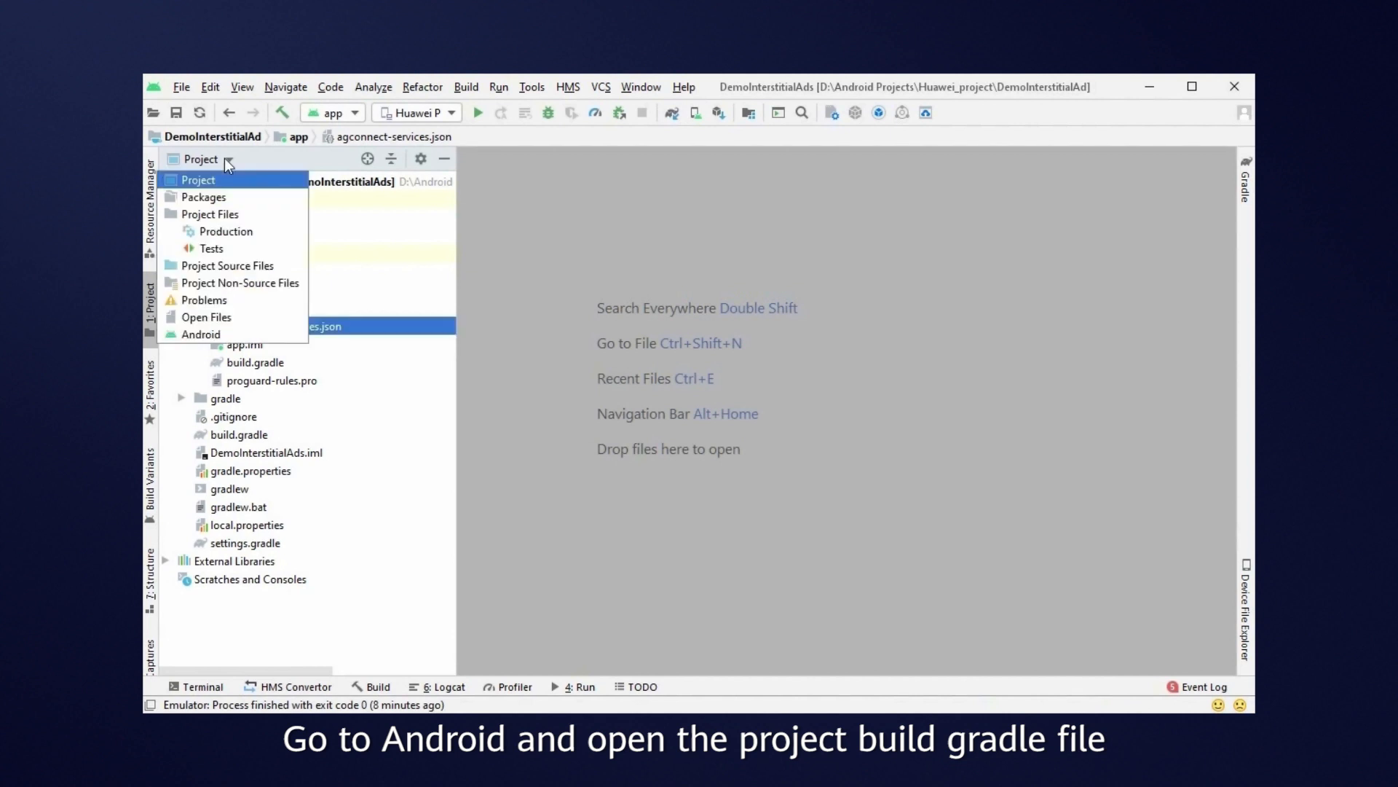
click(194, 335)
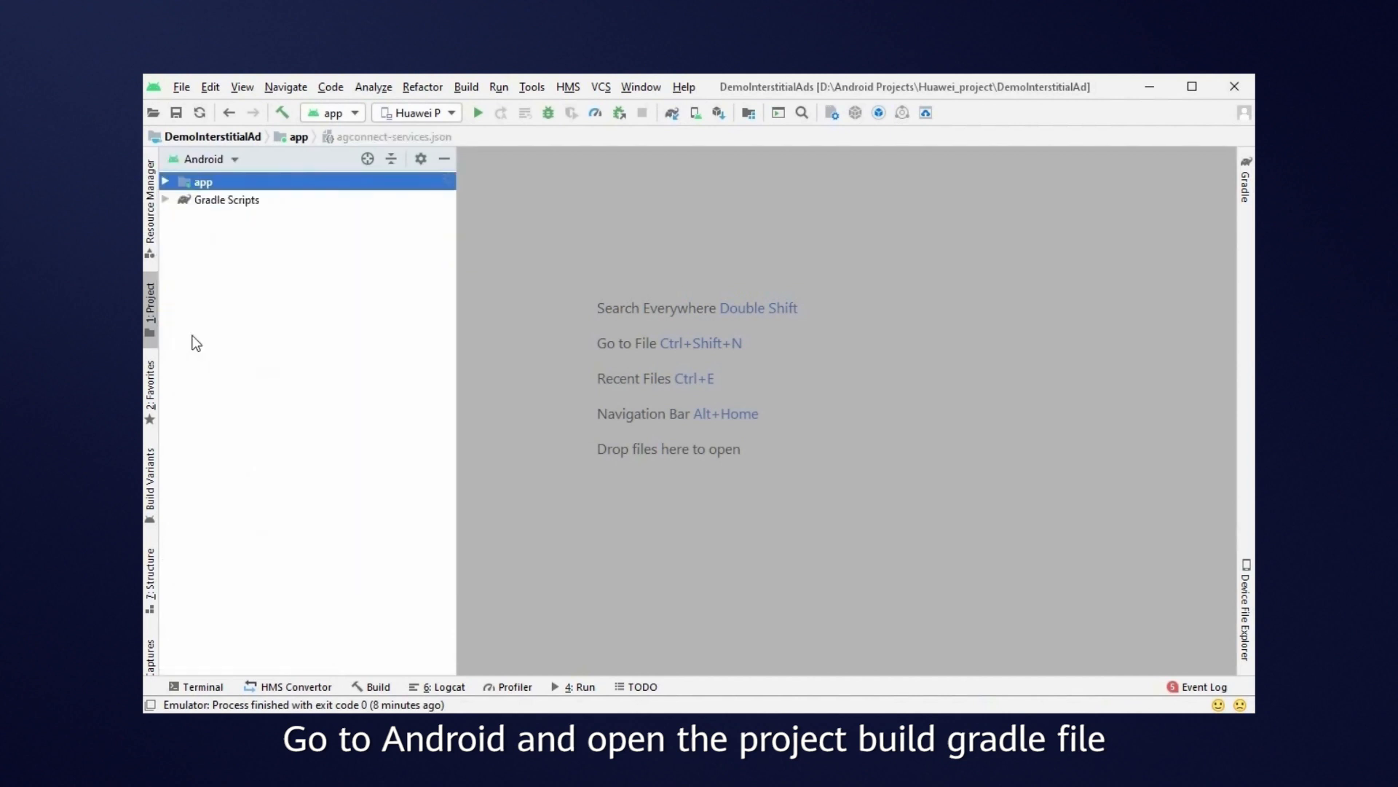
click(167, 201)
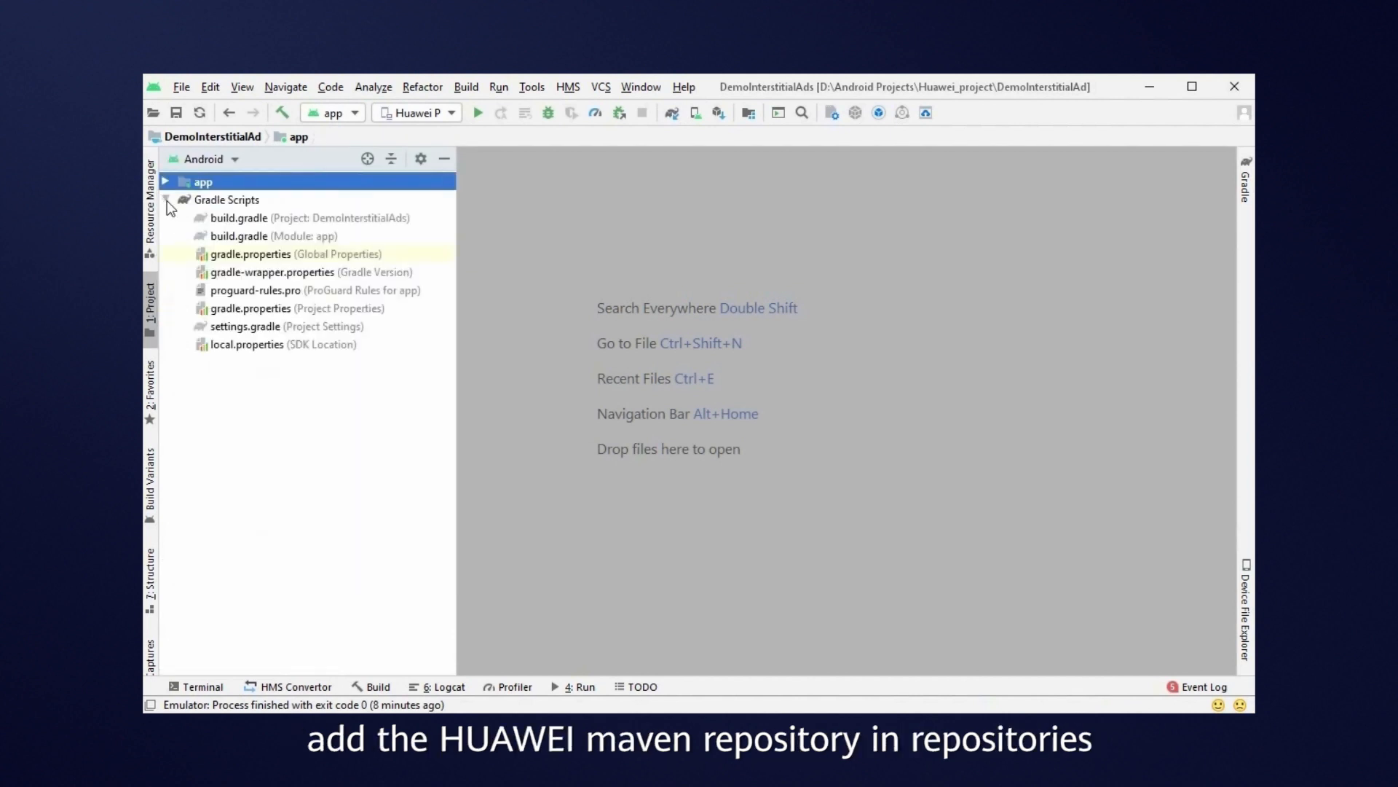
double_click(230, 222)
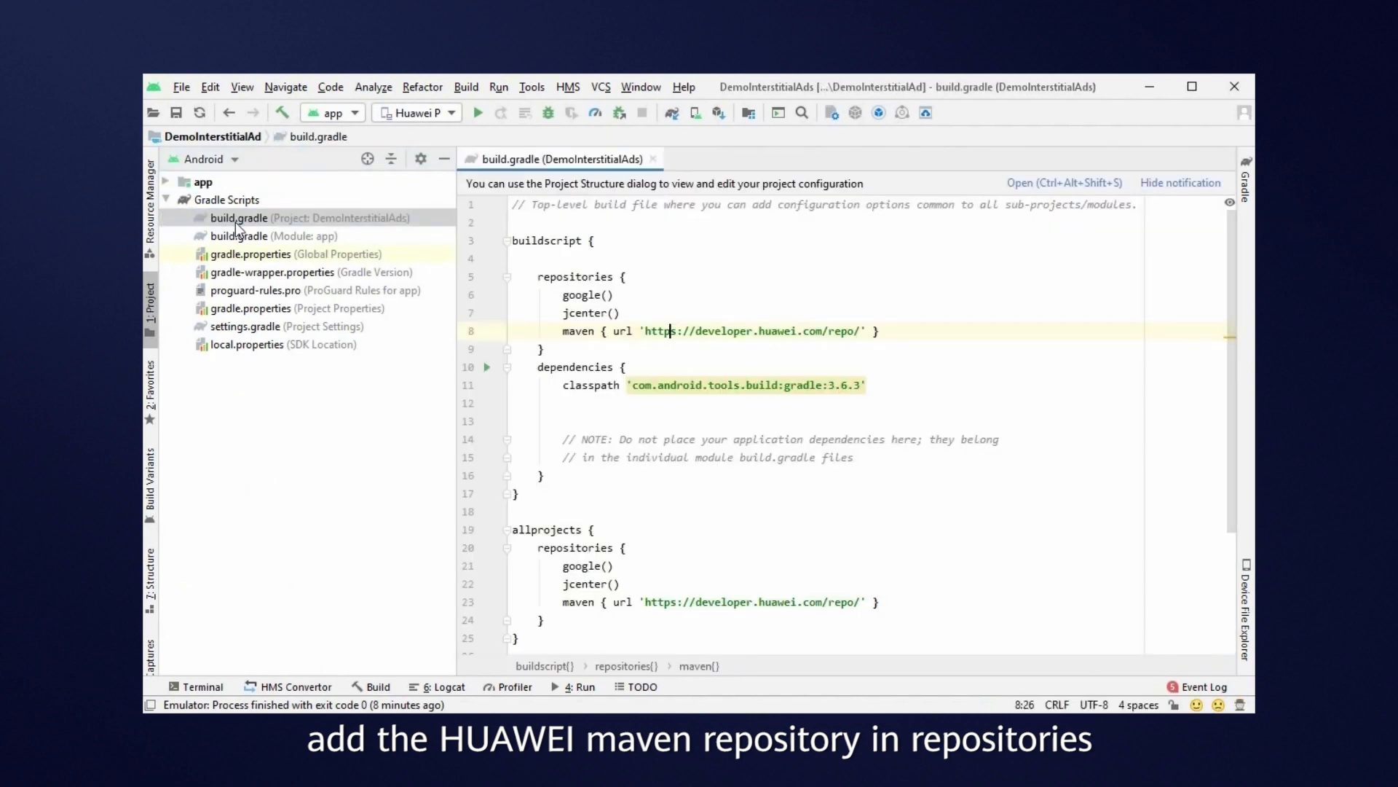
Step: Verify the Huawei maven url in both buildscript and allprojects repositories, then move to build.gradle (:app)
drag(878, 332, 662, 331)
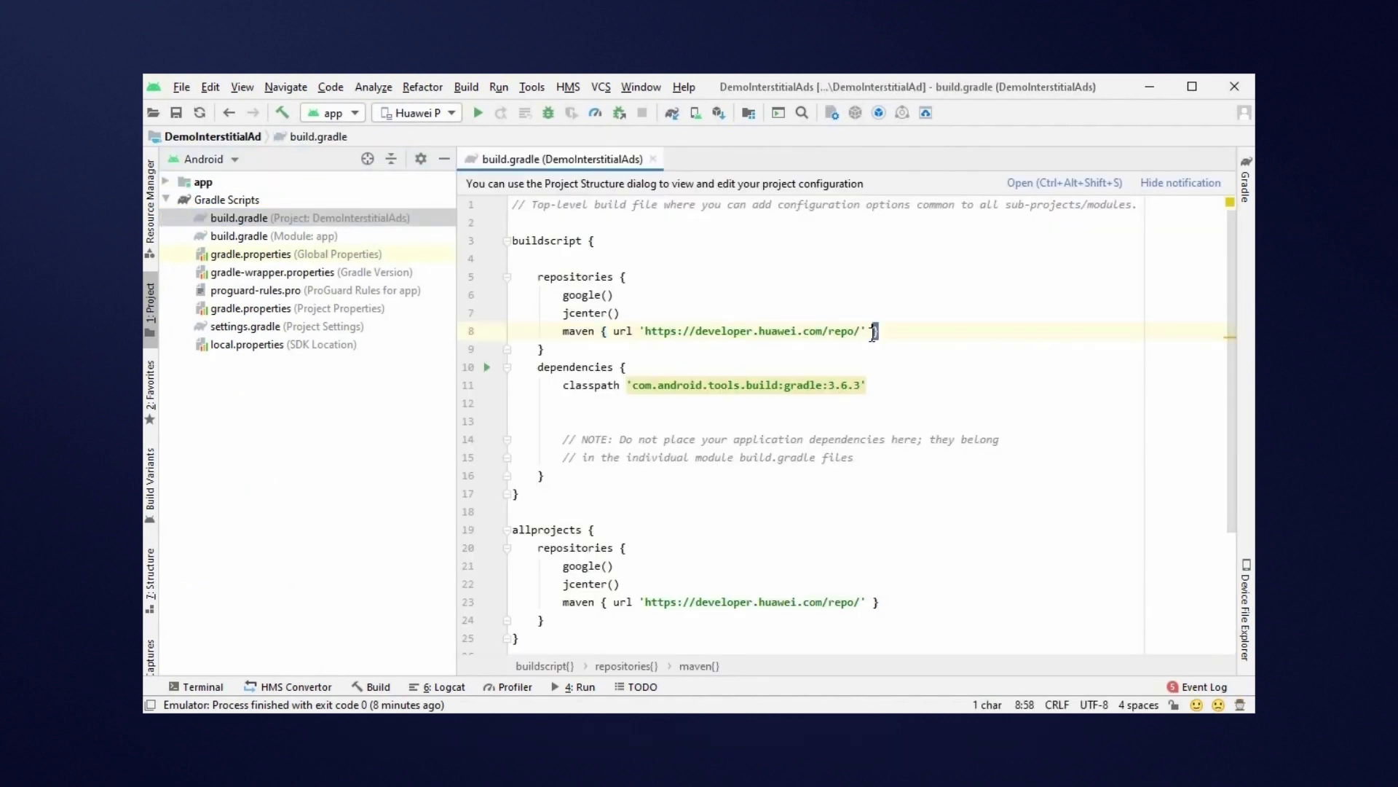
click(567, 331)
drag(886, 601, 574, 602)
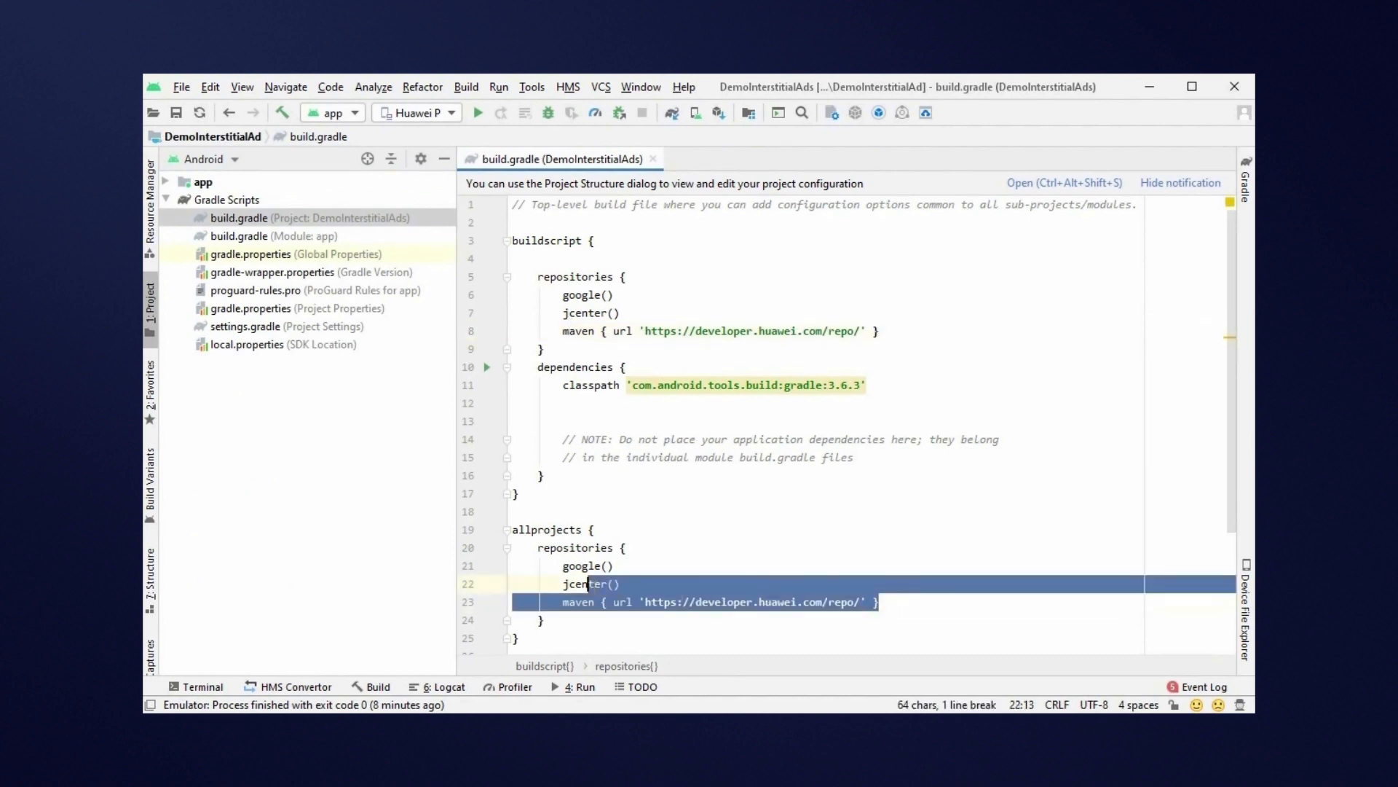
click(564, 601)
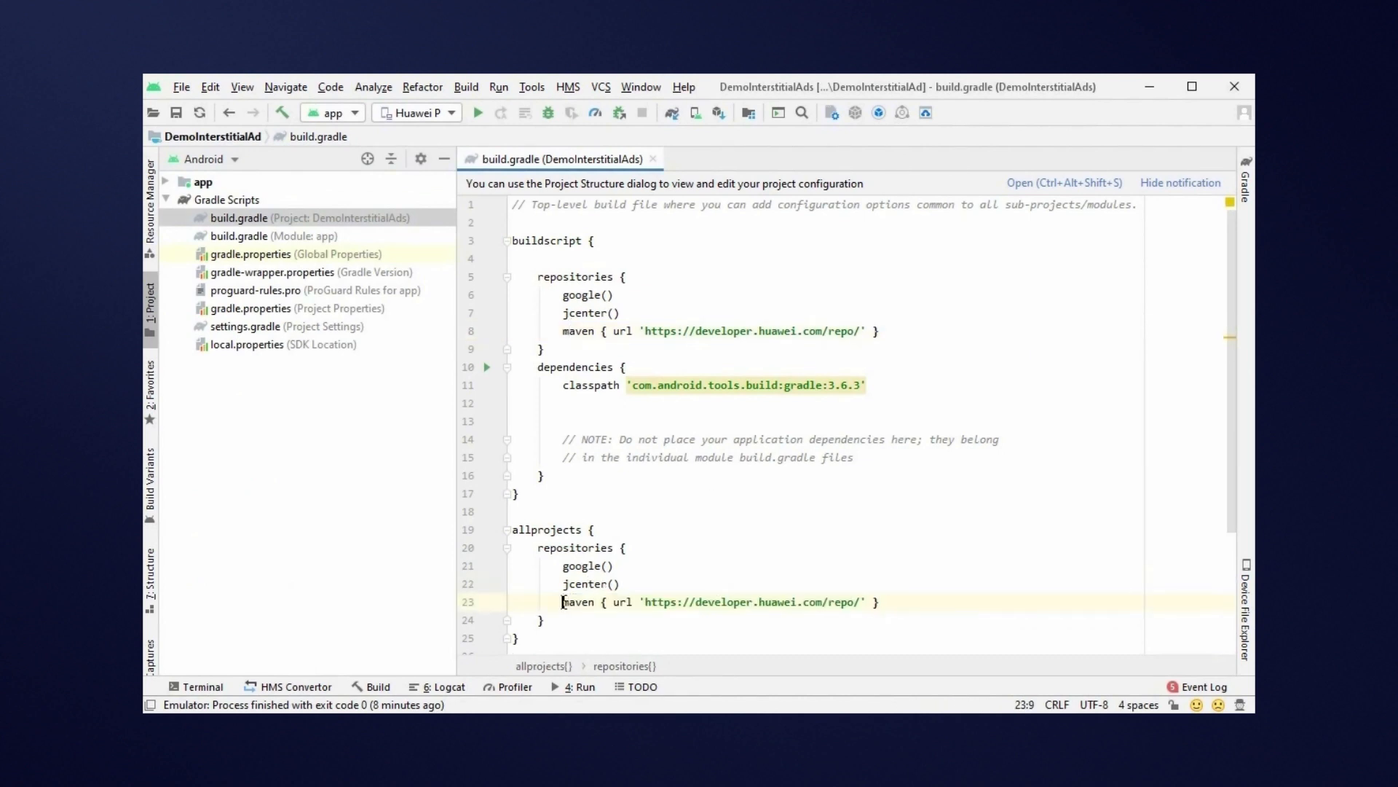
double_click(276, 238)
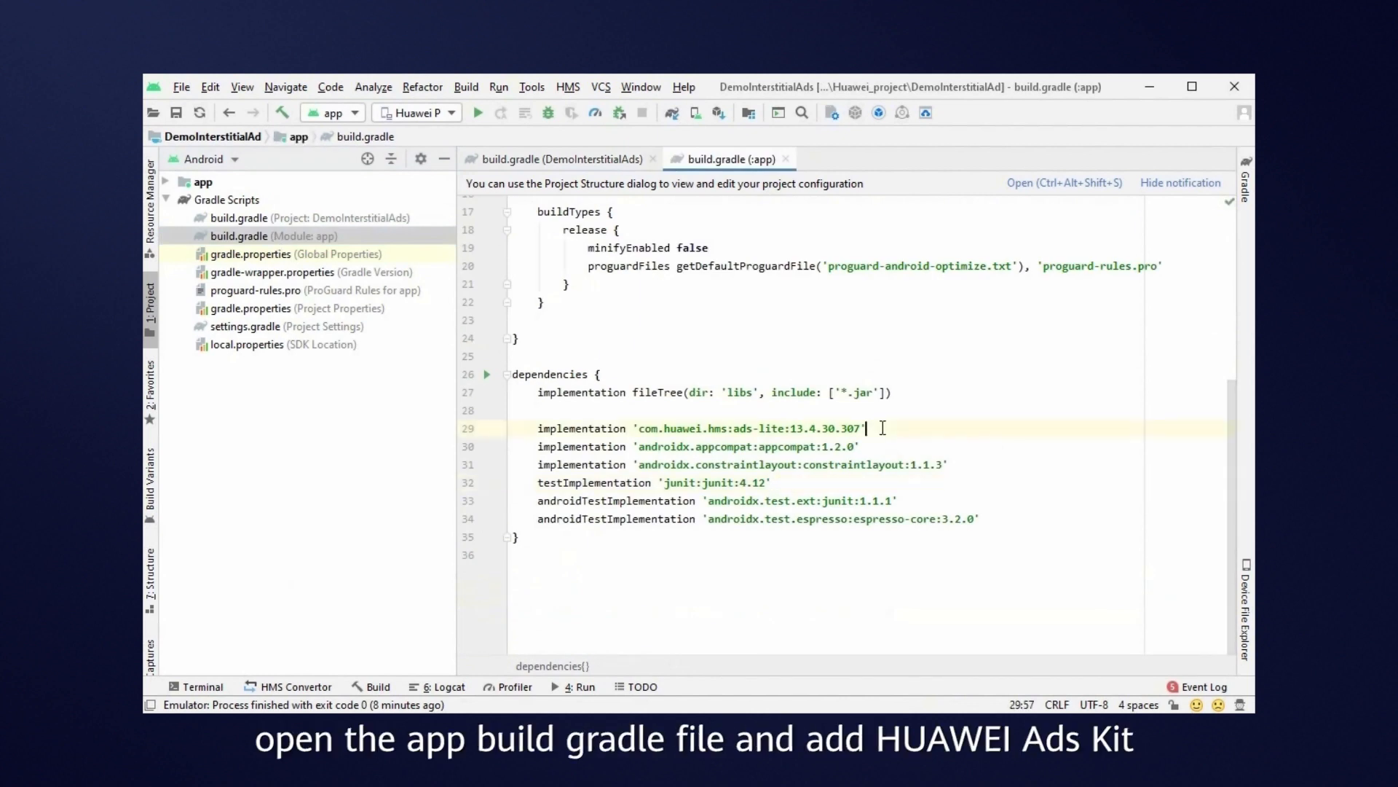
Step: Review the com.huawei.hms:ads-lite implementation line, then bring MainActivity into the editor
drag(869, 429, 602, 429)
click(538, 428)
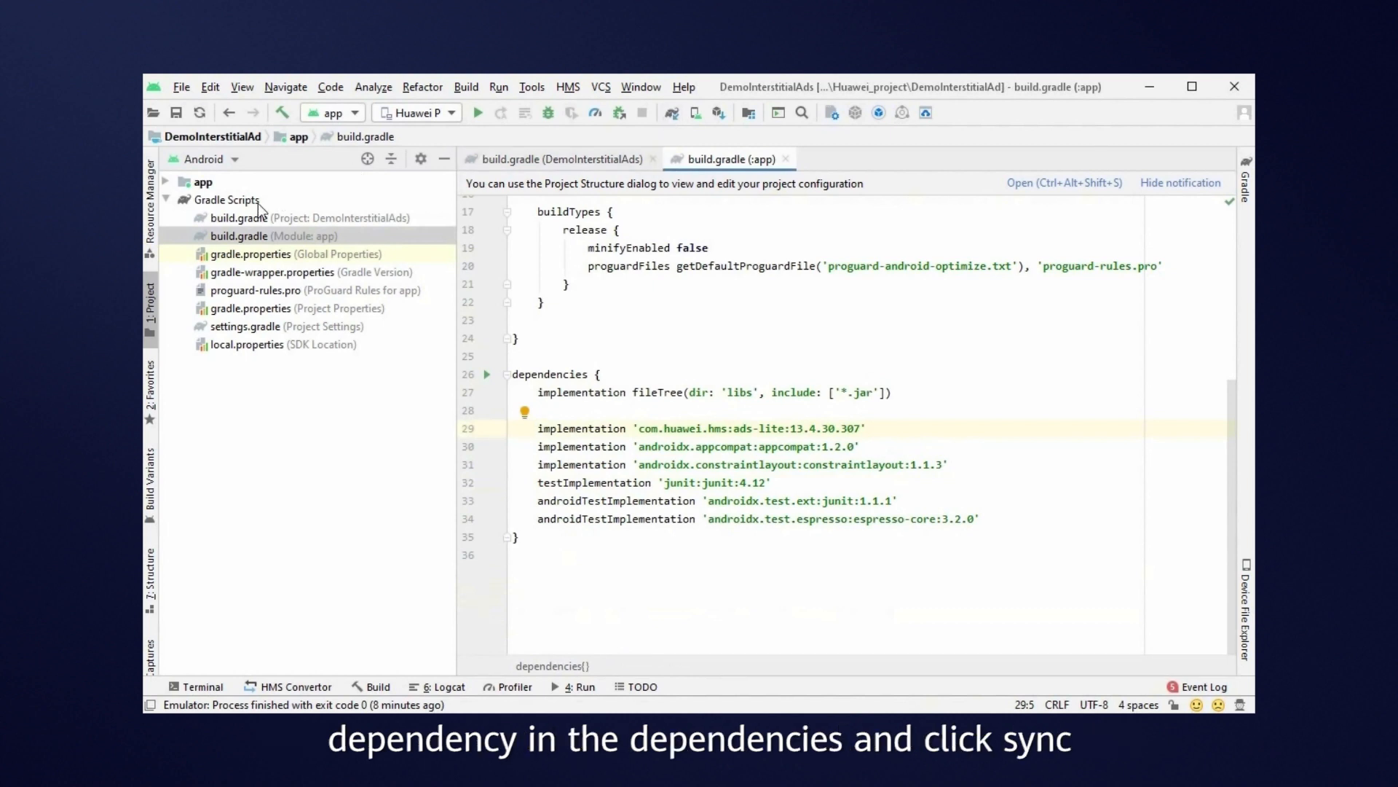
double_click(201, 183)
double_click(273, 254)
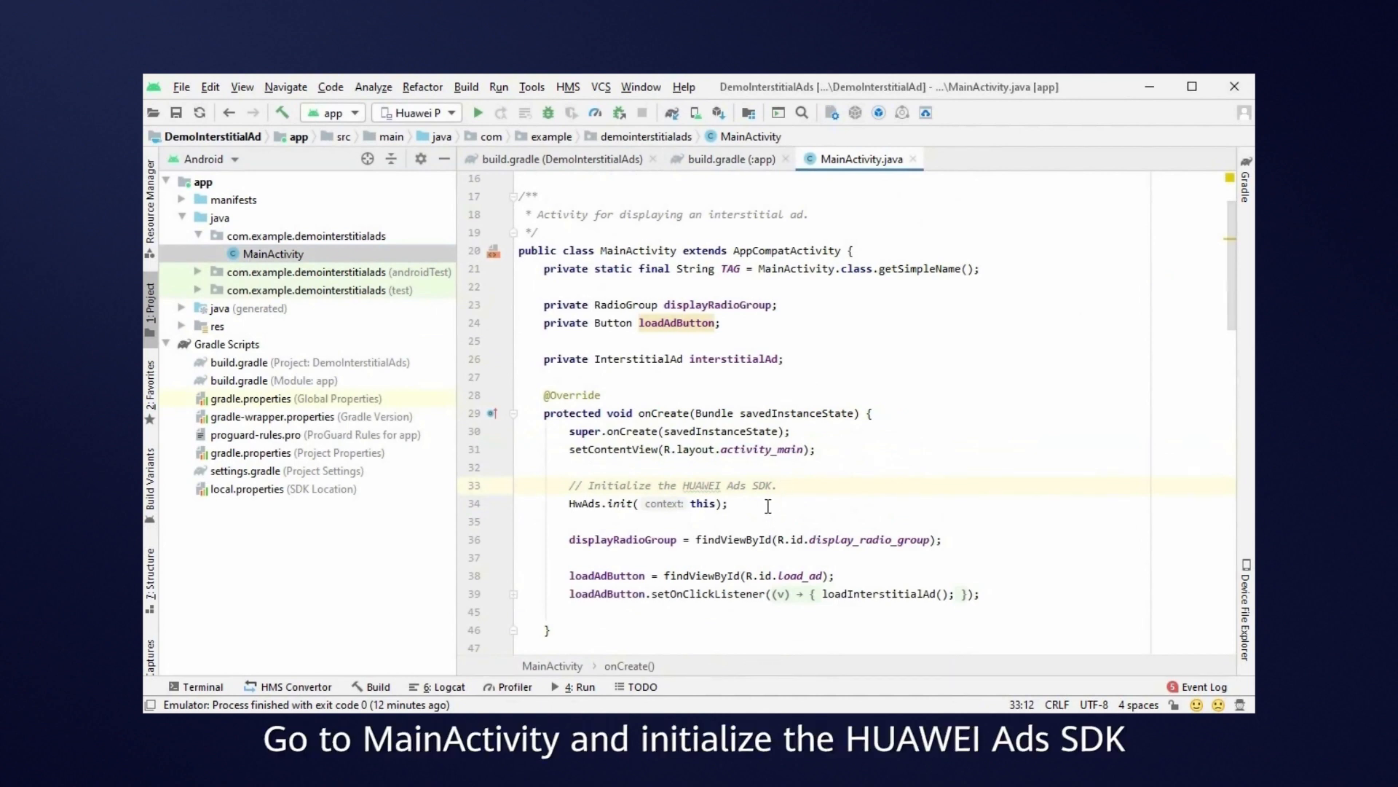
Step: Walk through onCreate's HwAds.init, display radio group and load-ad button lines
drag(778, 485, 568, 489)
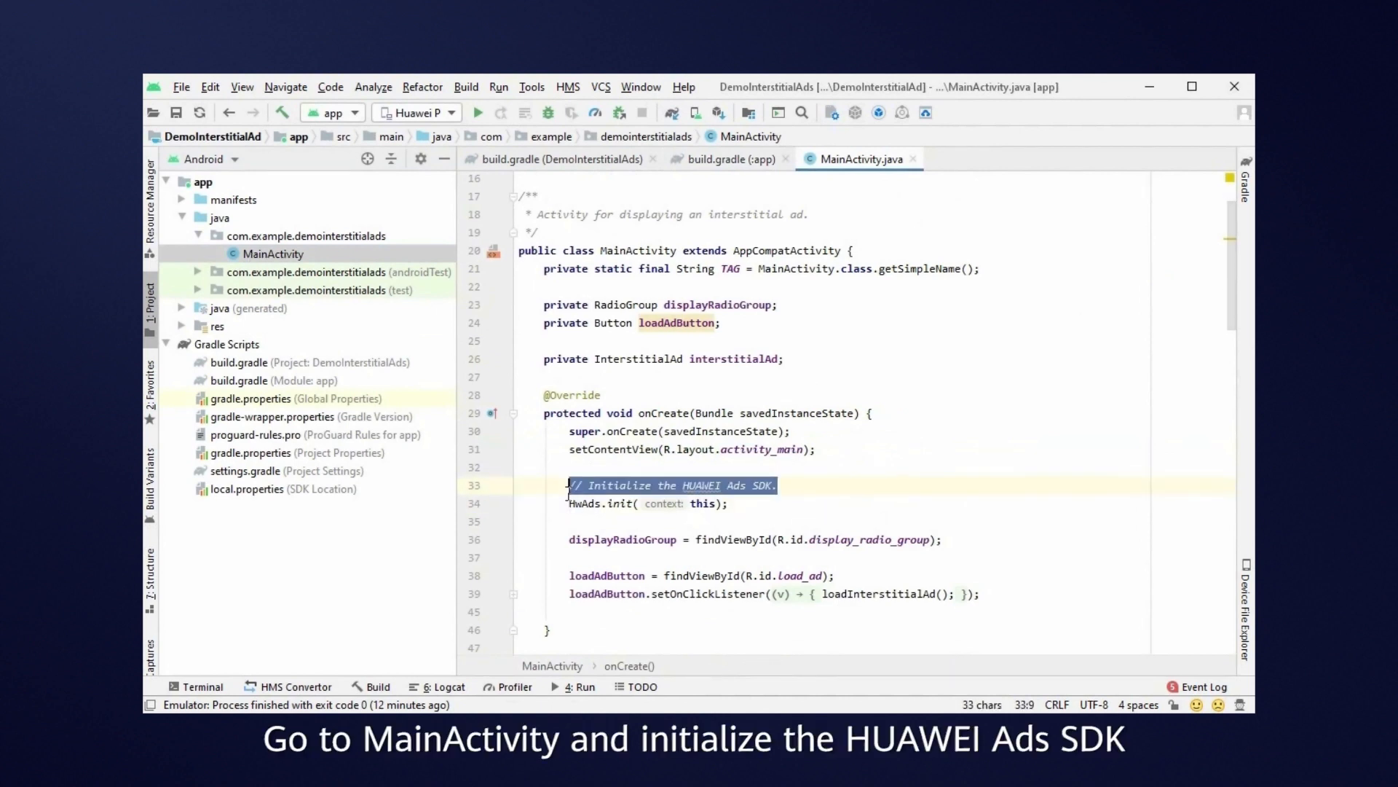
click(754, 506)
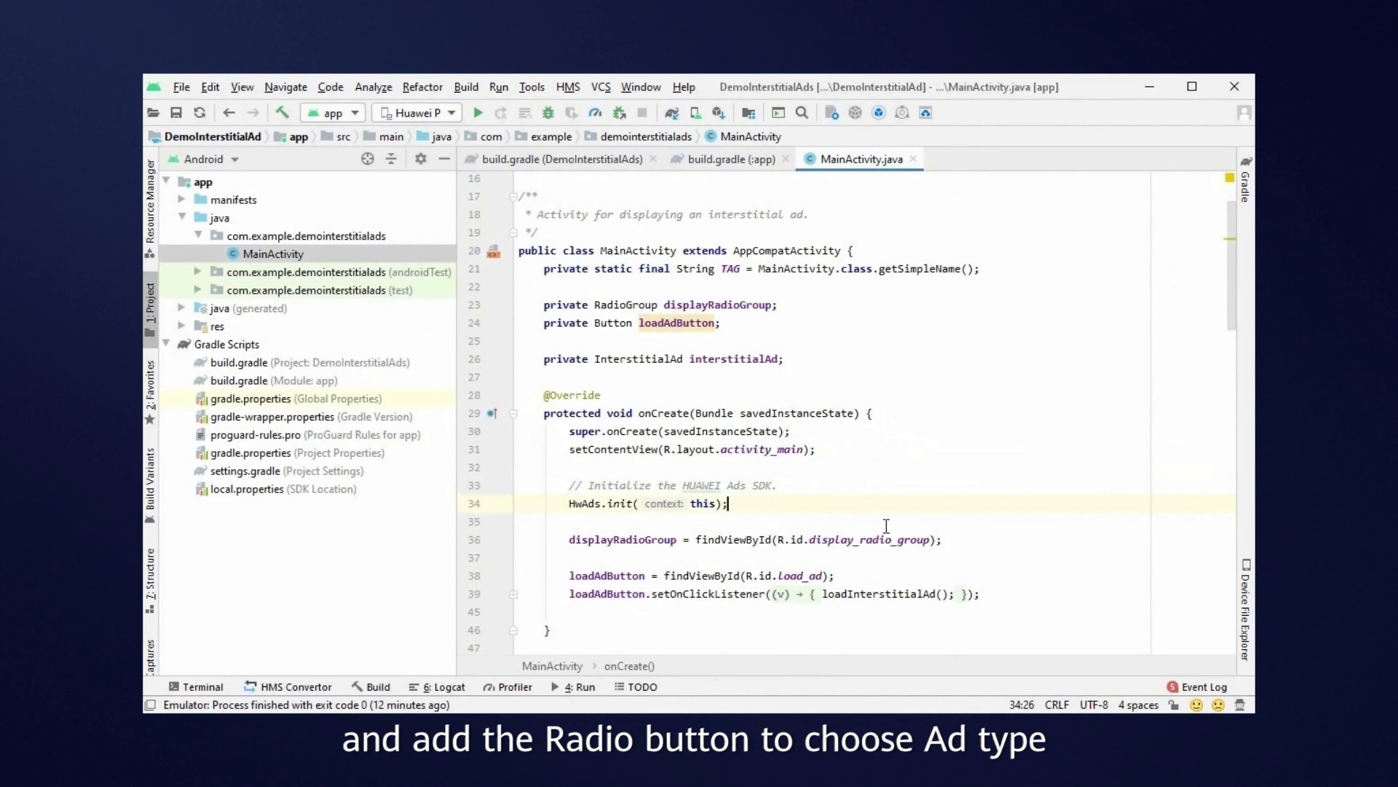
drag(944, 539, 568, 539)
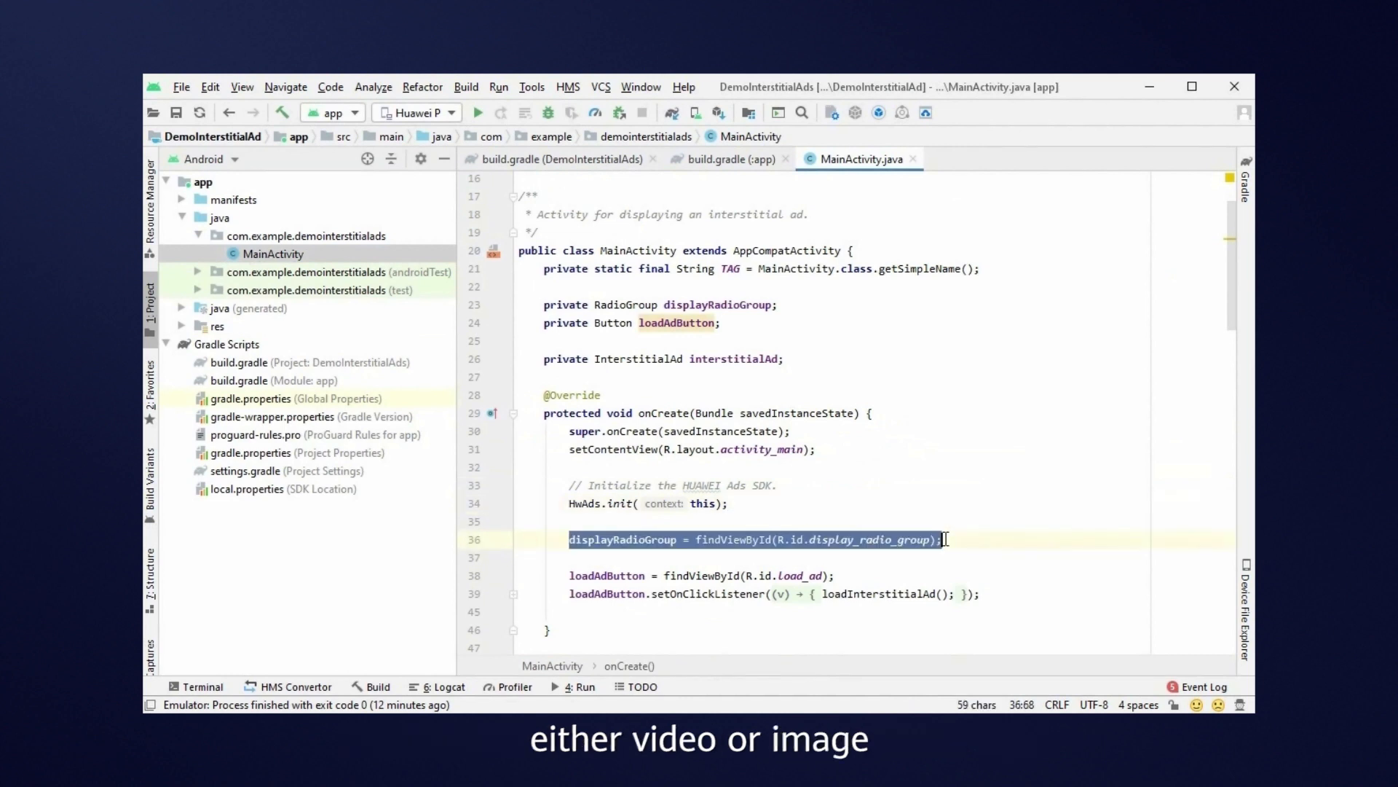
click(946, 538)
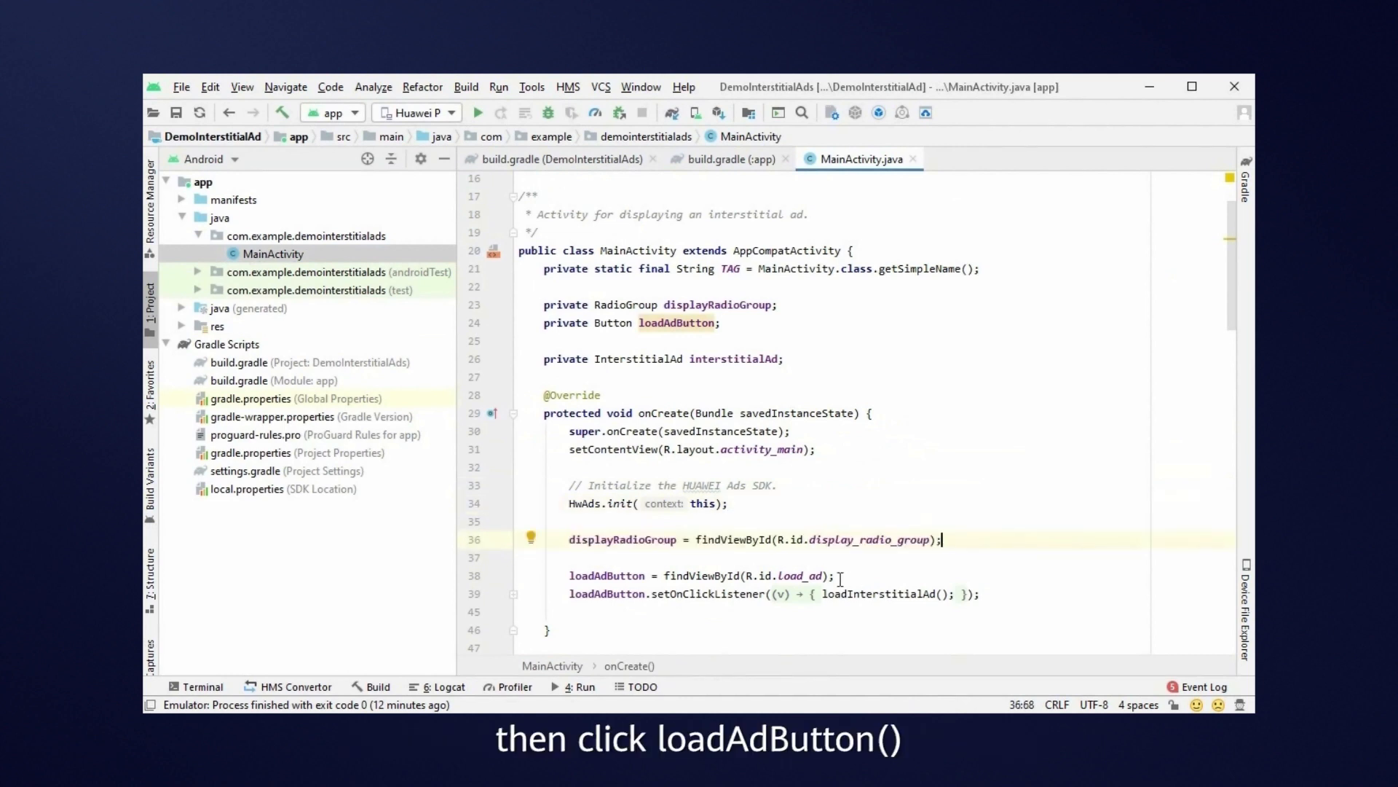
drag(568, 576, 835, 575)
Step: Expand the load button's click handler to show its loadInterstitialAd() call
click(805, 593)
scroll(804, 592, down, 7)
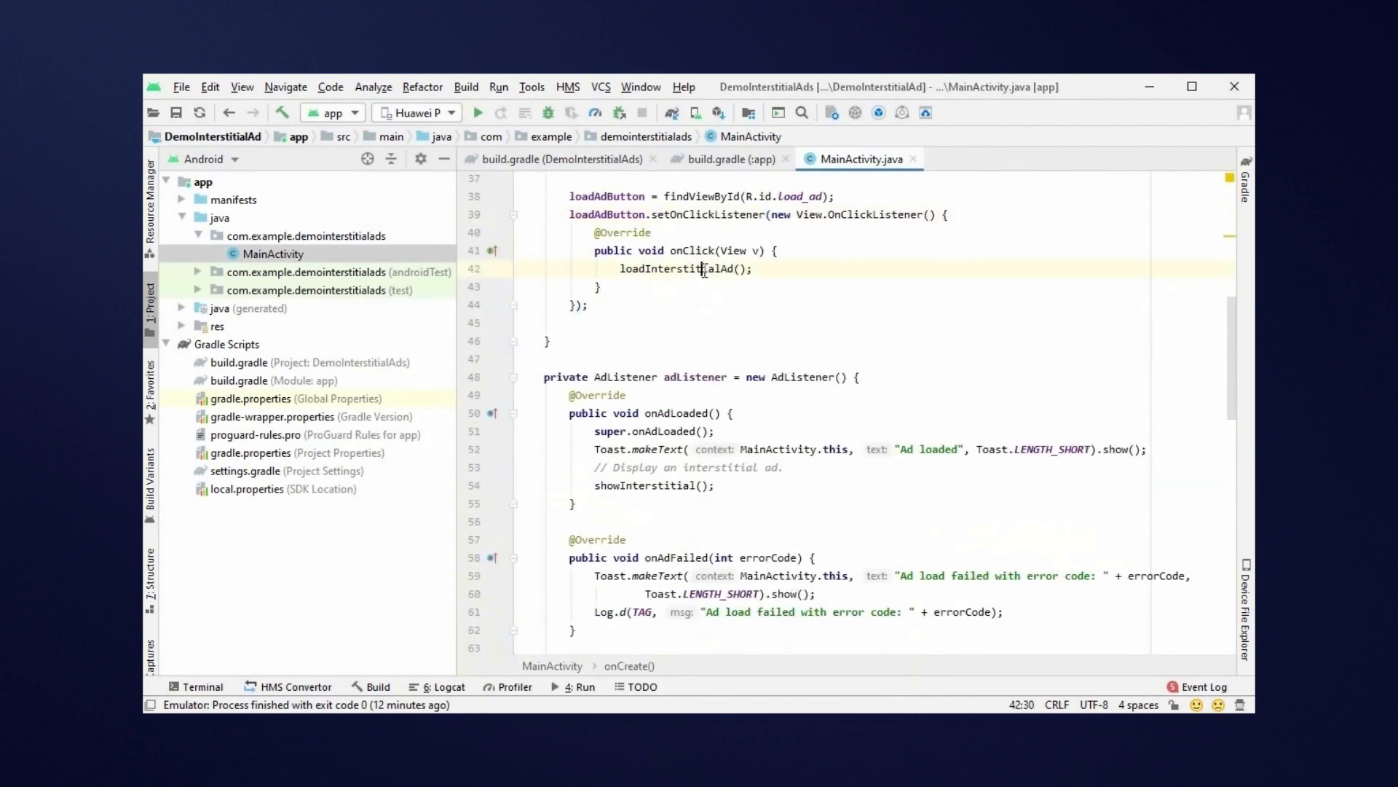
double_click(706, 270)
Step: Jump to loadInterstitialAd, review the InterstitialAd creation and setAdId, and inspect getAdId's test IDs
ctrl+click(707, 270)
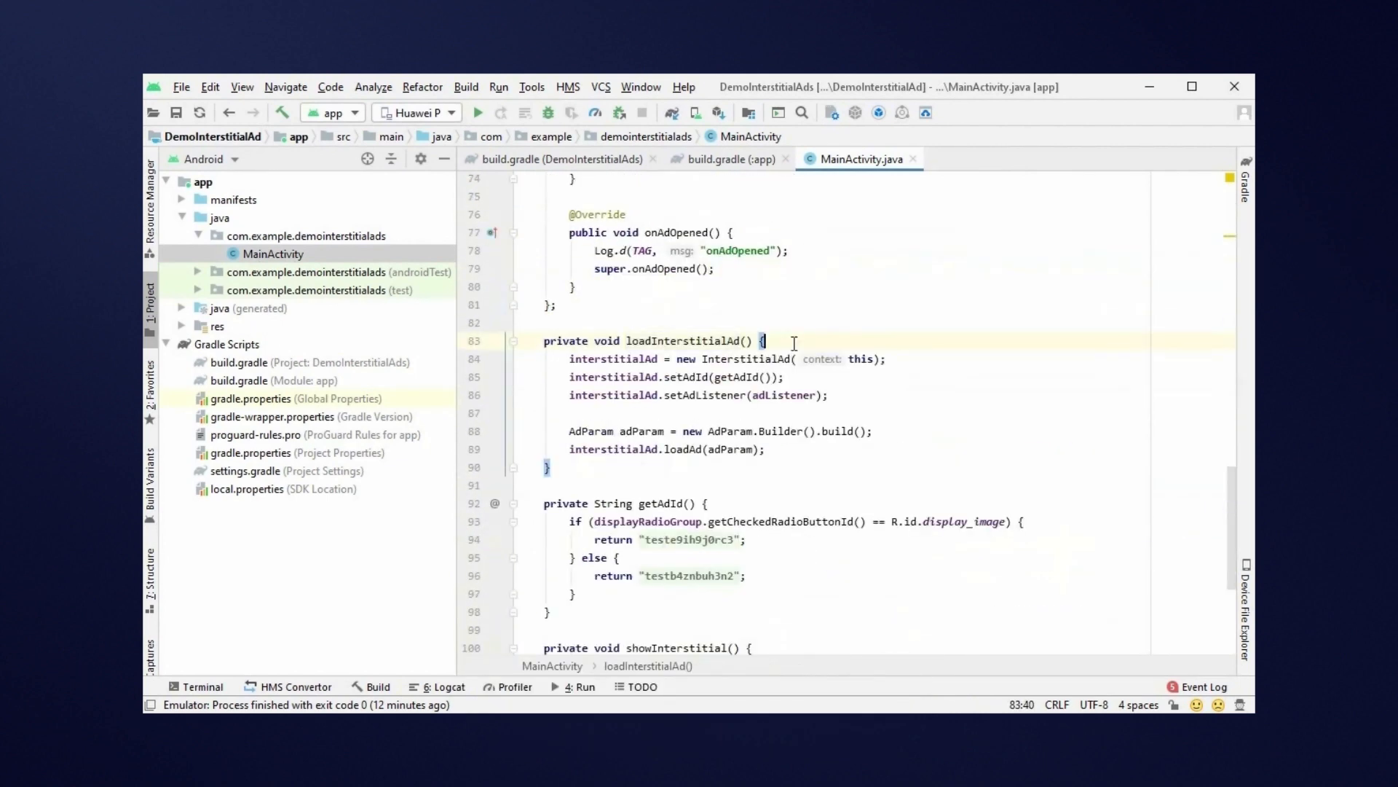
drag(885, 359, 791, 359)
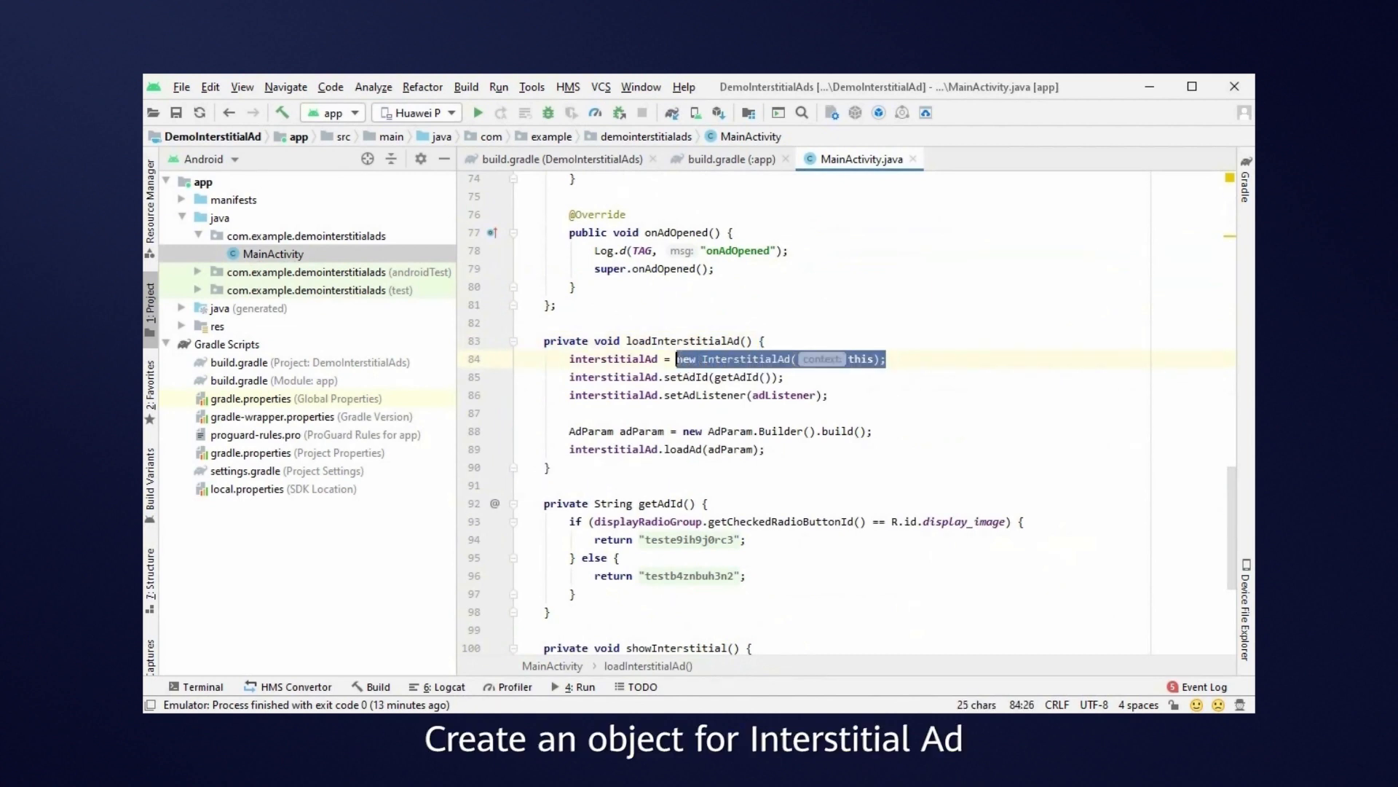
click(677, 359)
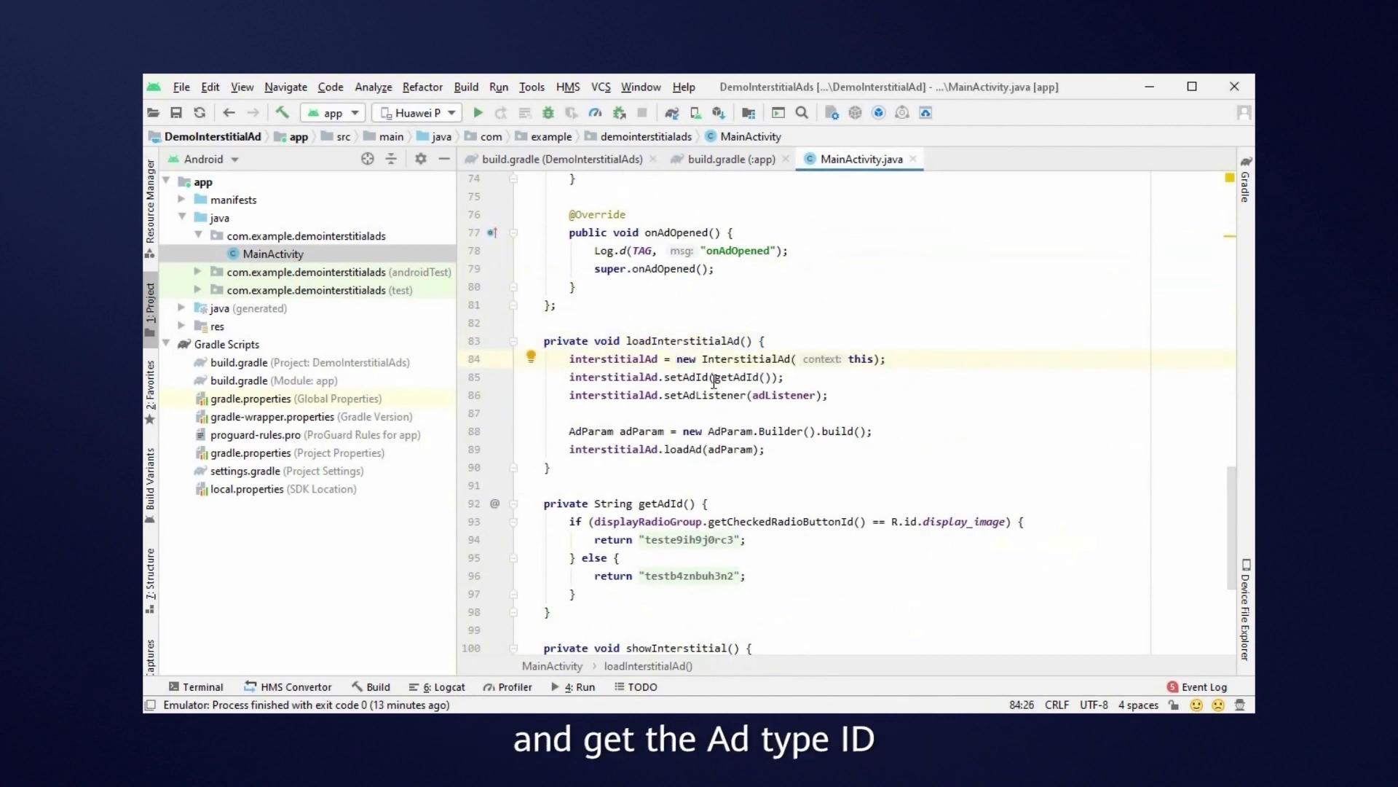
drag(664, 377, 689, 376)
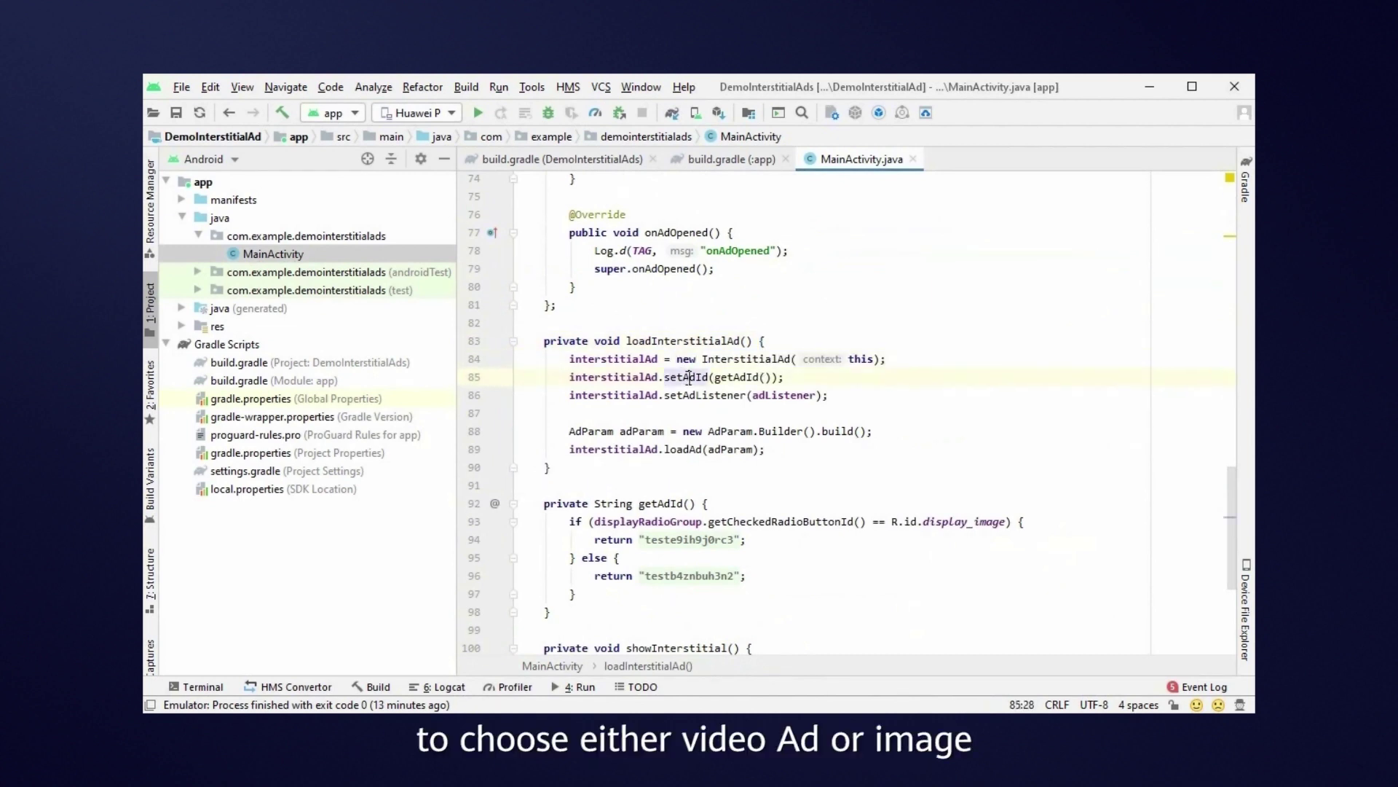
click(740, 376)
ctrl+click(739, 376)
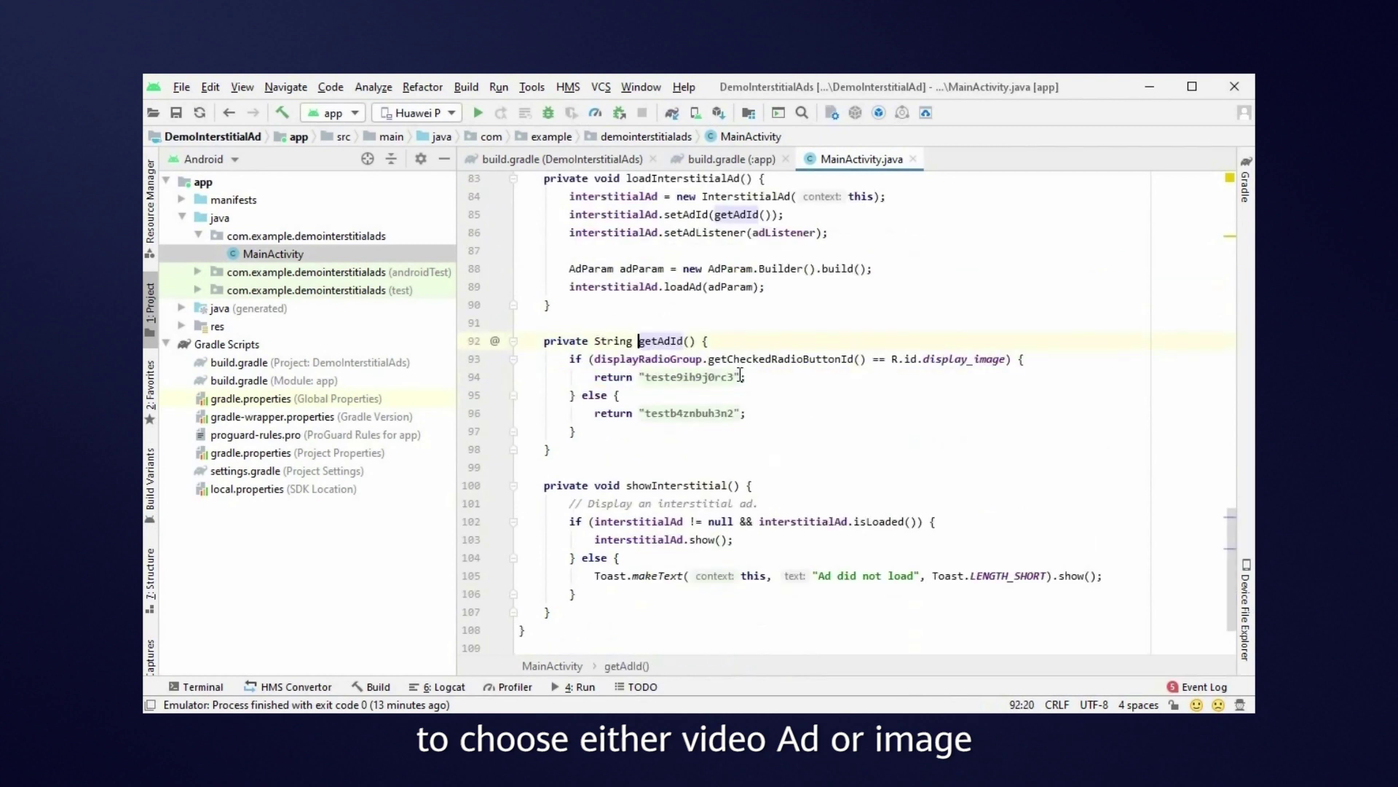
click(712, 341)
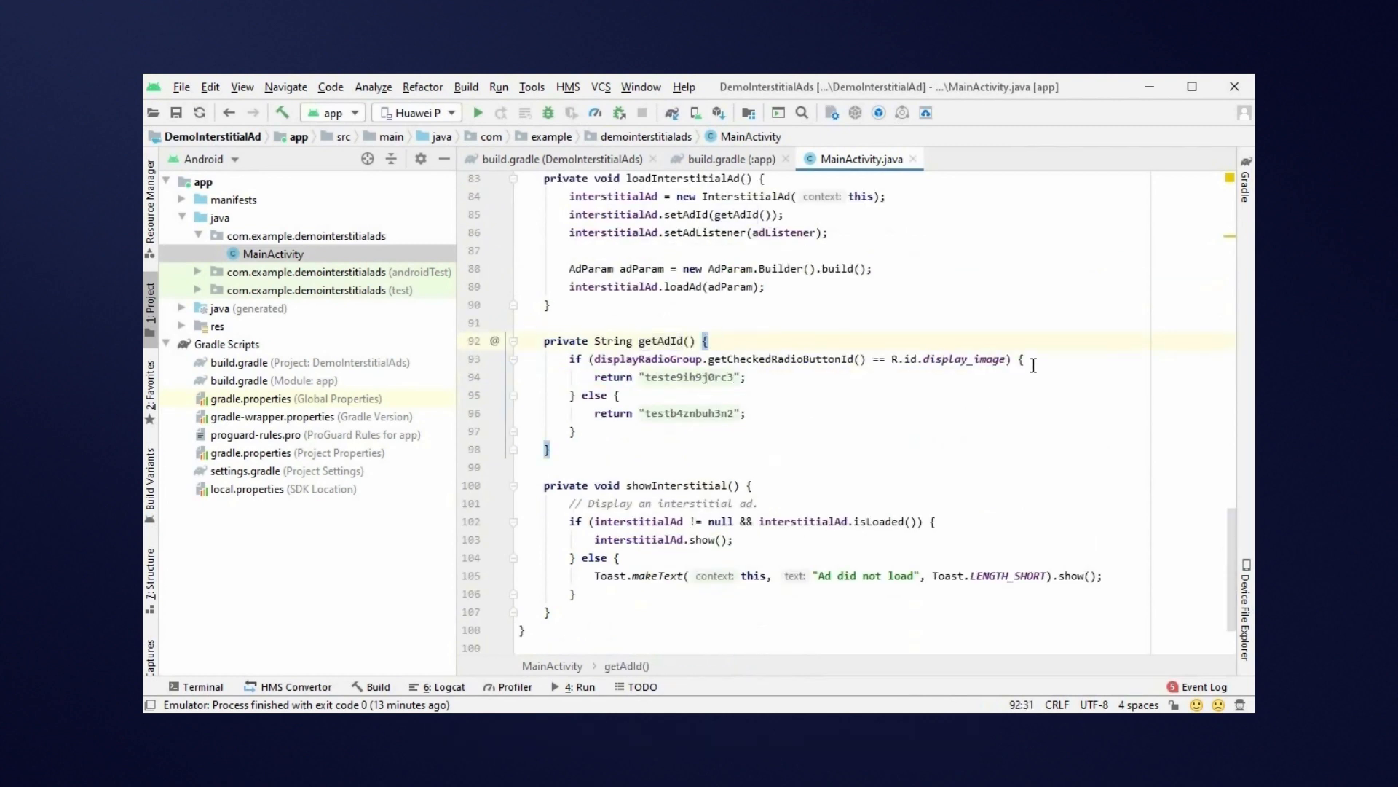
drag(937, 359, 931, 359)
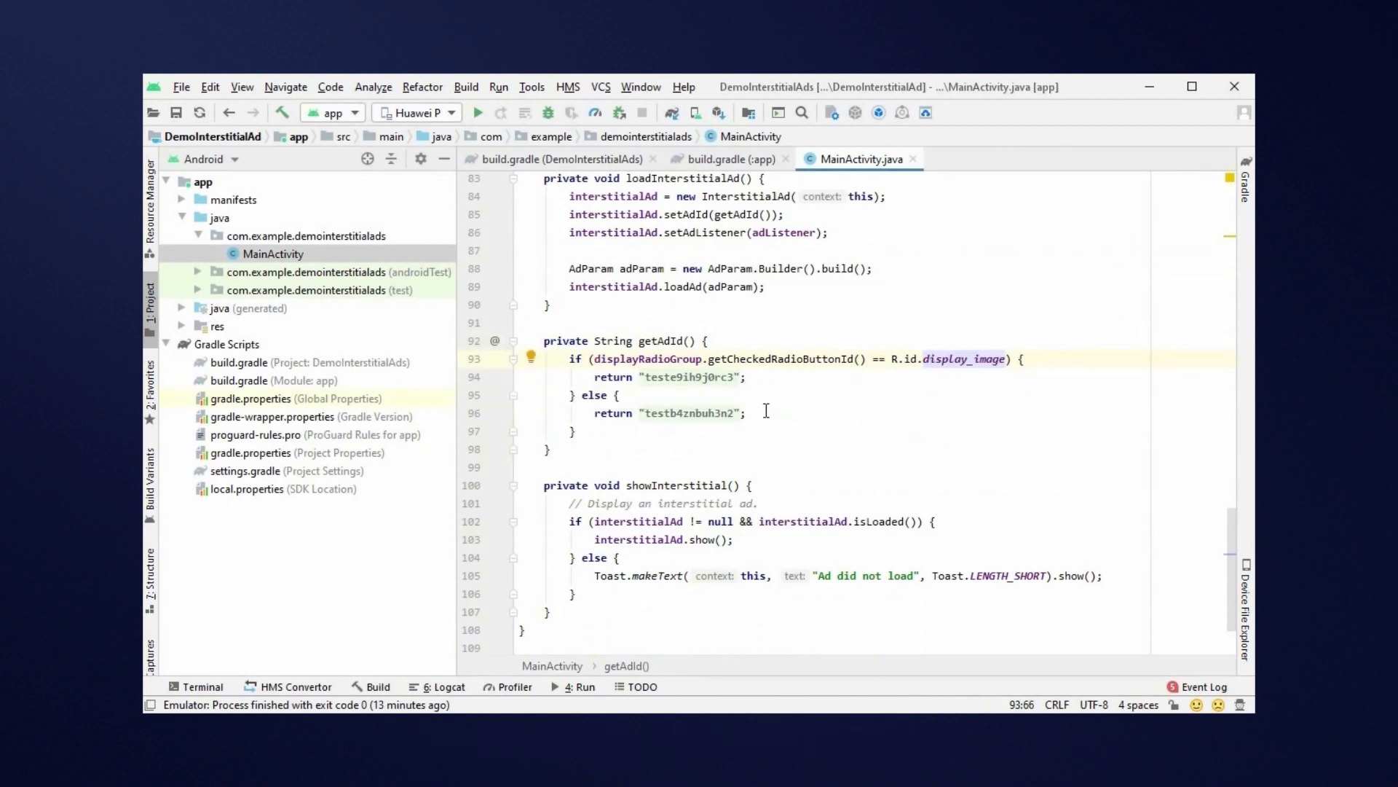
ctrl+click(659, 468)
Step: Highlight setAdListener with adListener, the adParam variable and the loadAd line
double_click(700, 358)
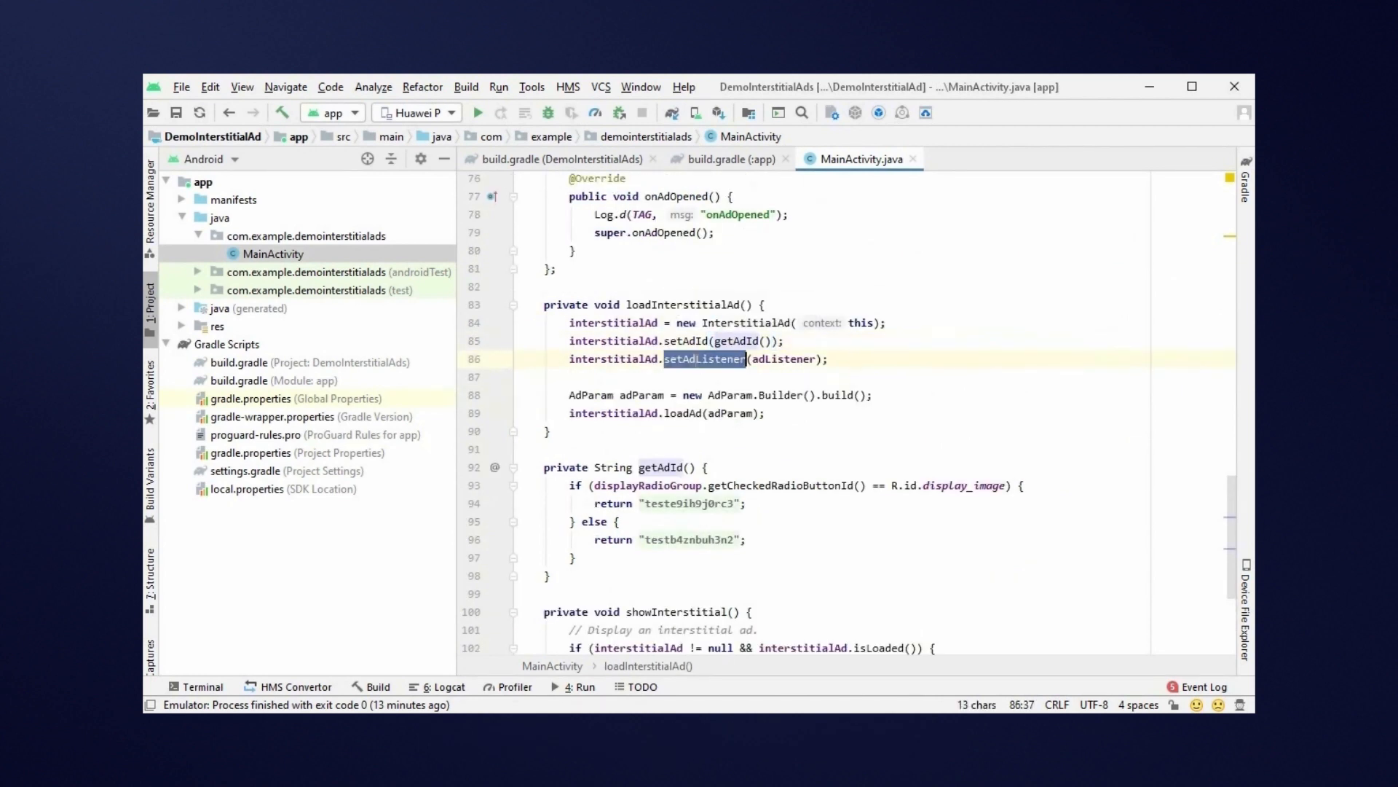
double_click(809, 358)
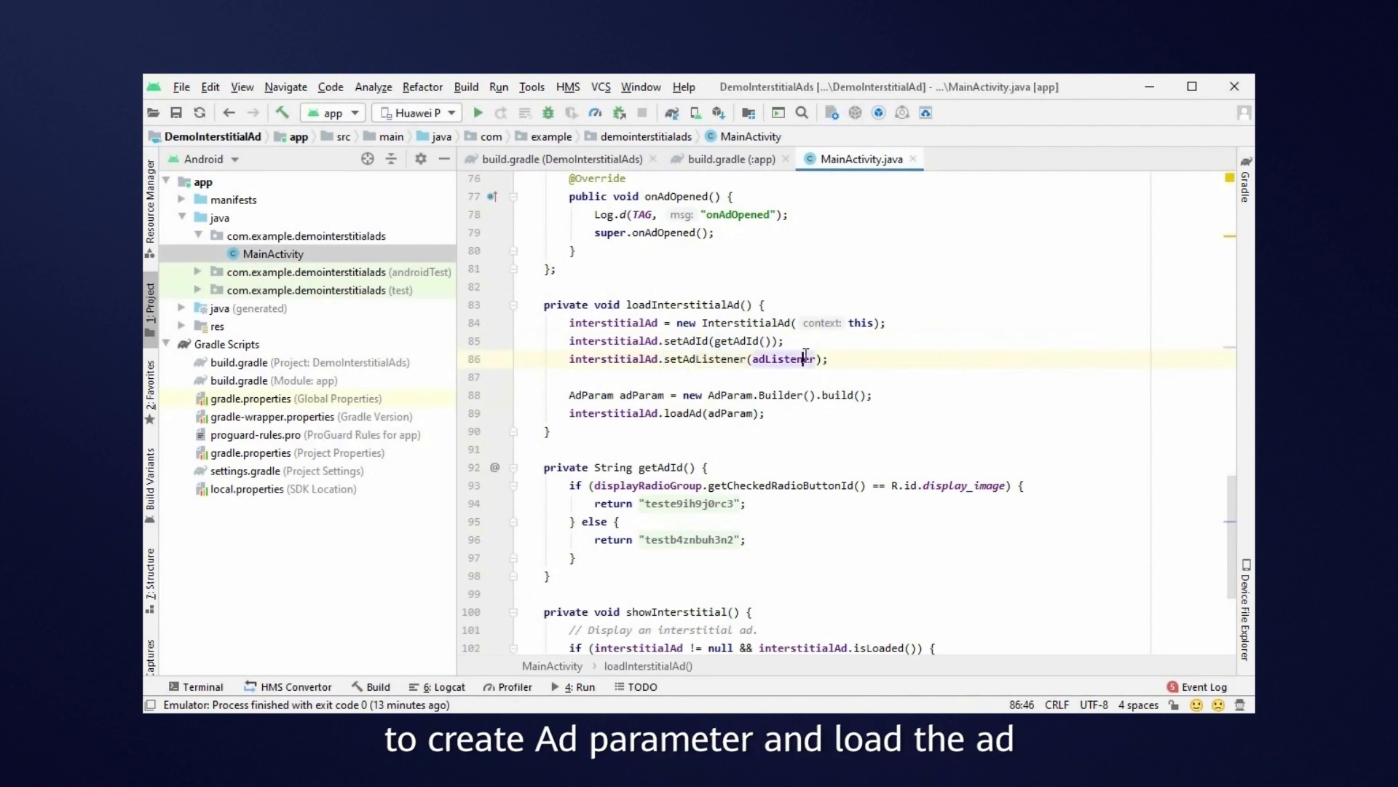
double_click(643, 395)
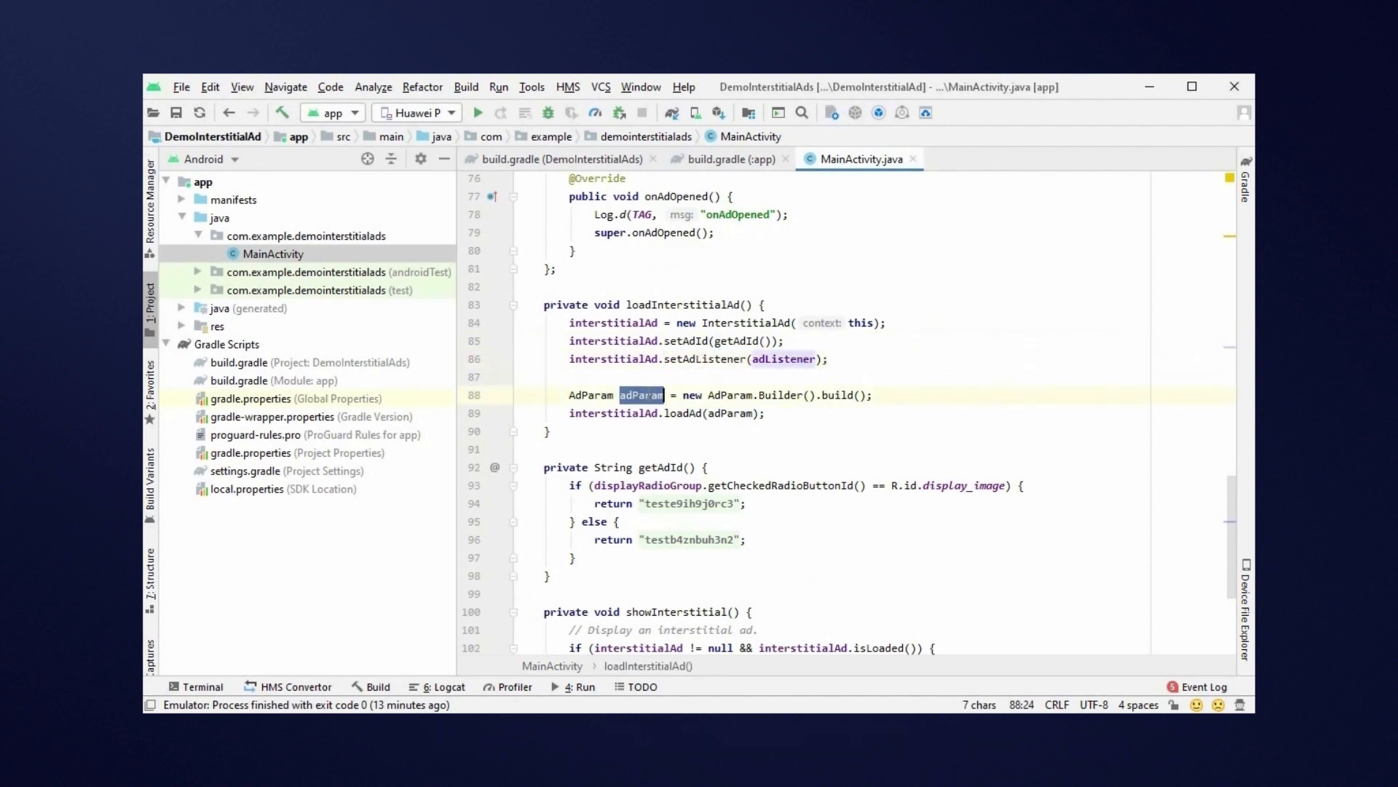
click(687, 413)
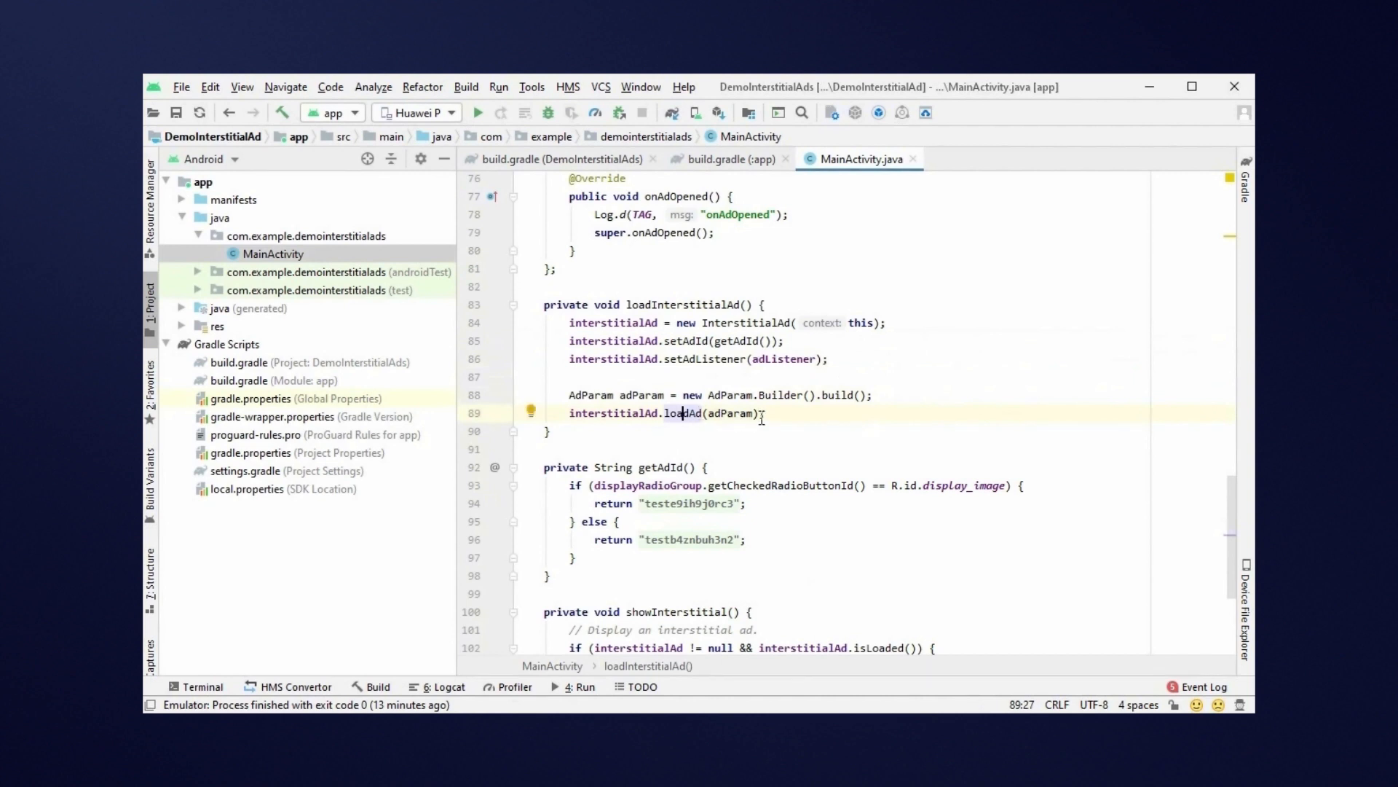
drag(708, 413, 588, 413)
click(620, 414)
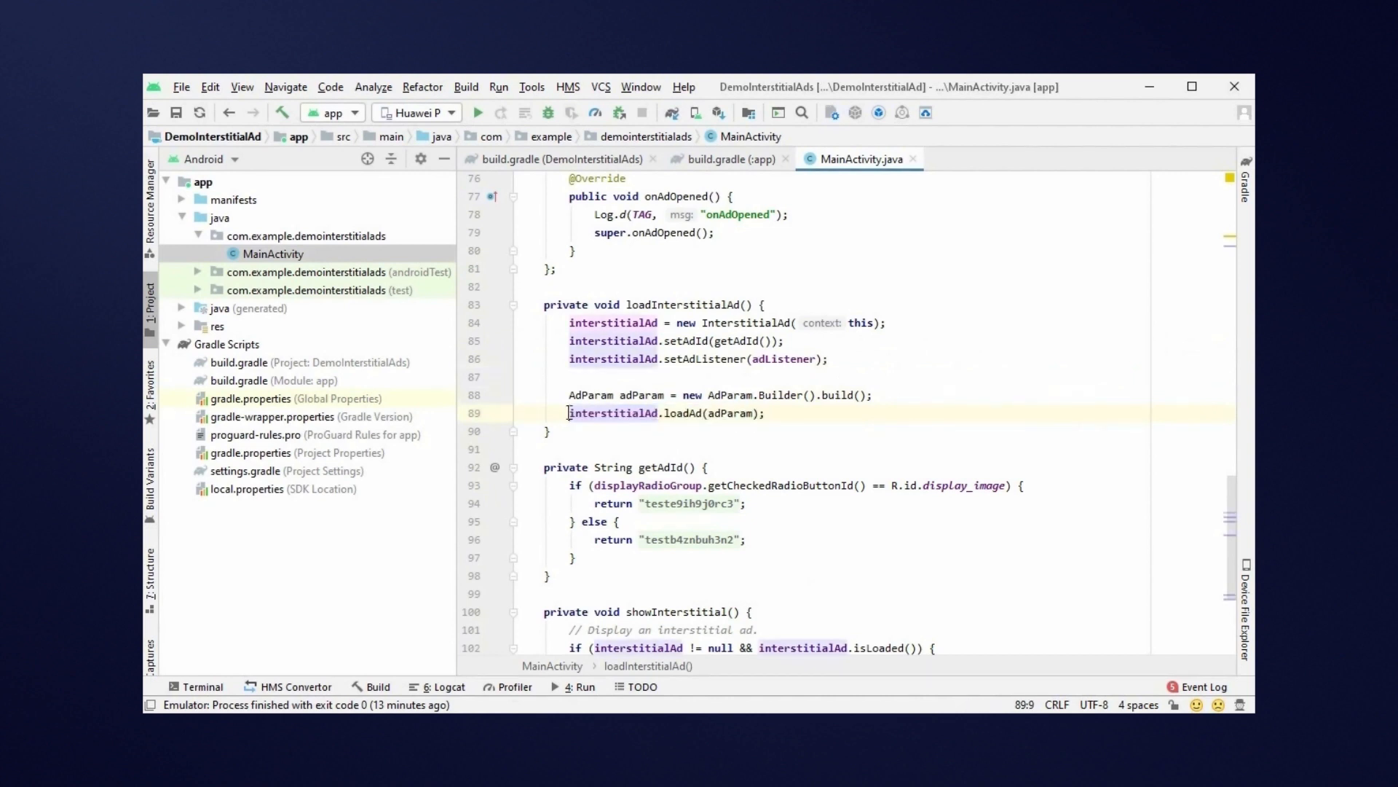
Step: Jump to adListener's onAdLoaded and showInterstitial, noting show() and the Ad did not load message, then go back
click(776, 361)
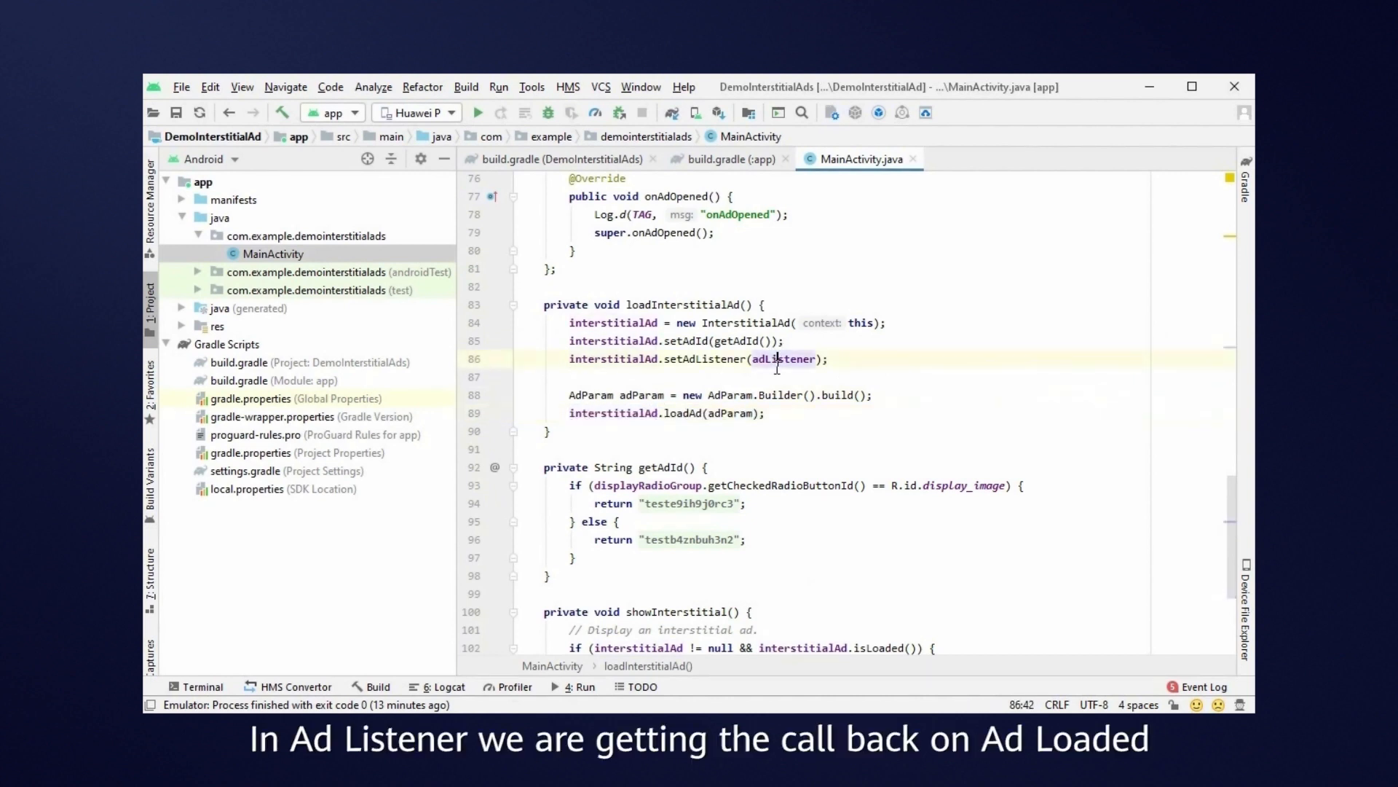
ctrl+click(774, 361)
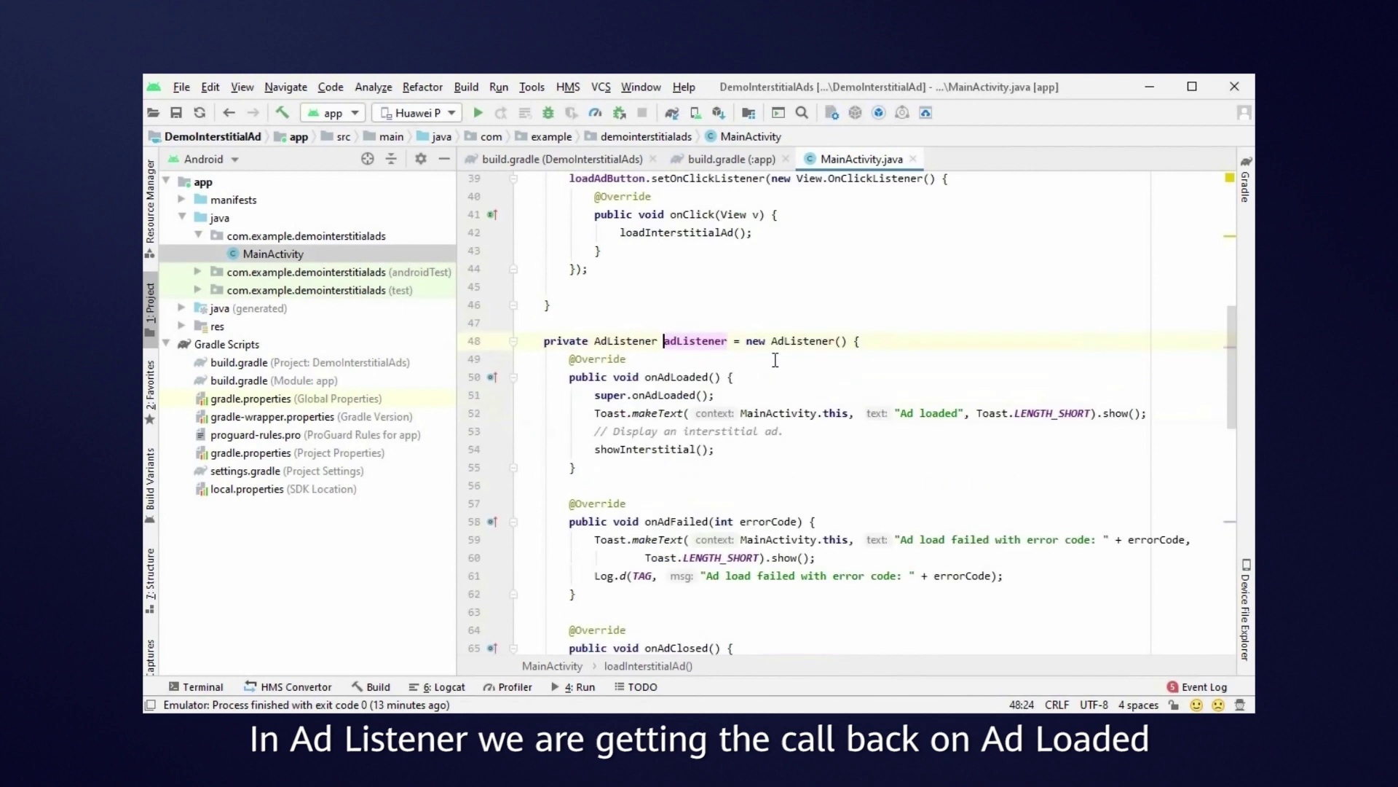
double_click(682, 377)
click(735, 380)
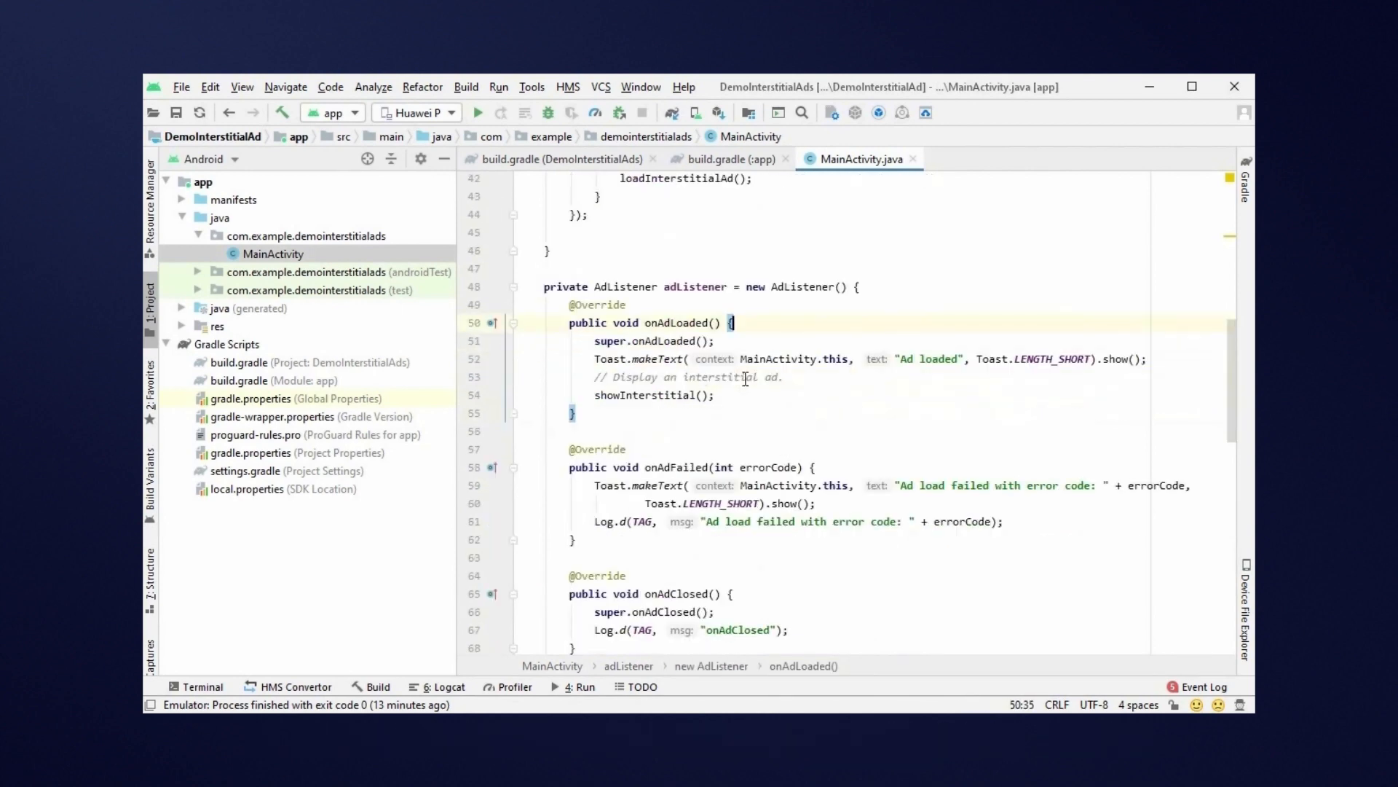
scroll(699, 437, down, 3)
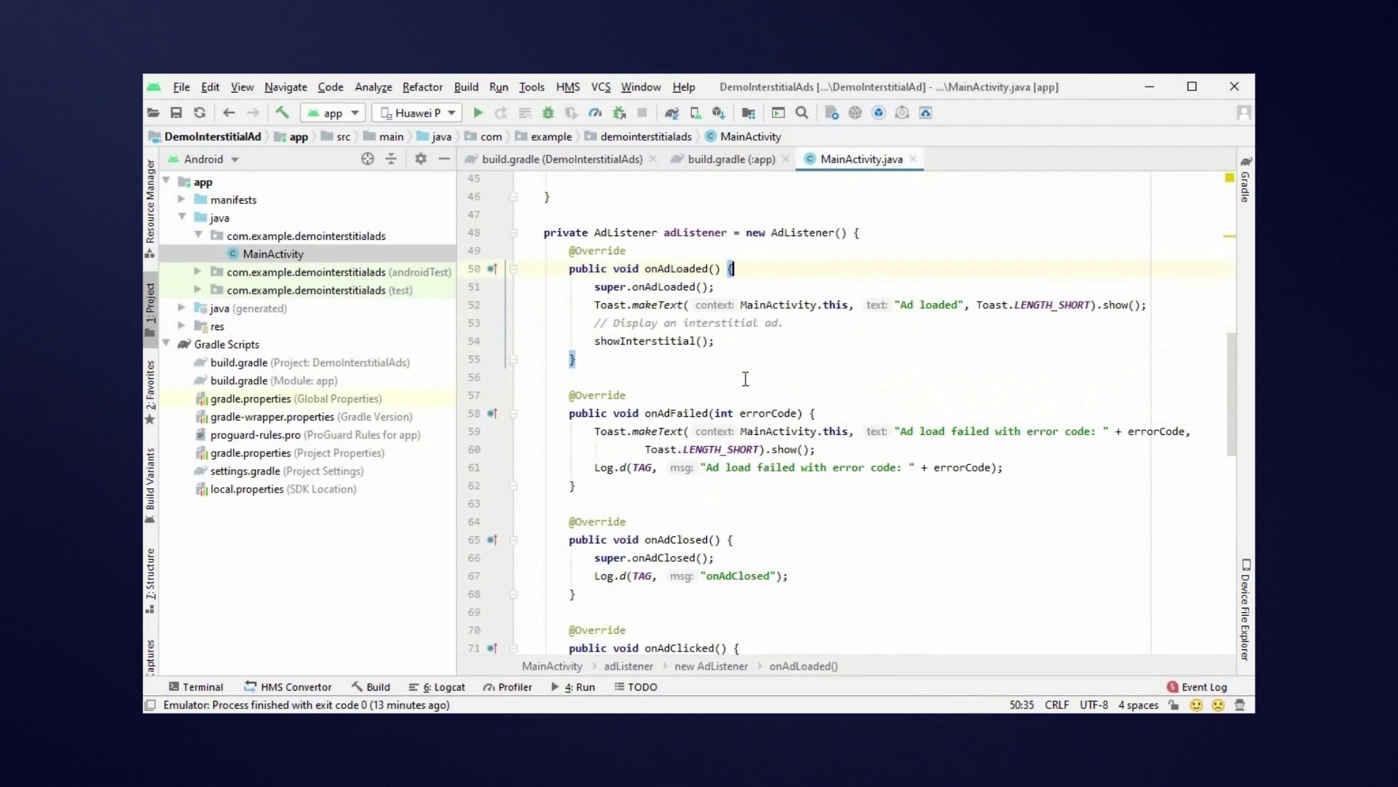
ctrl+click(650, 340)
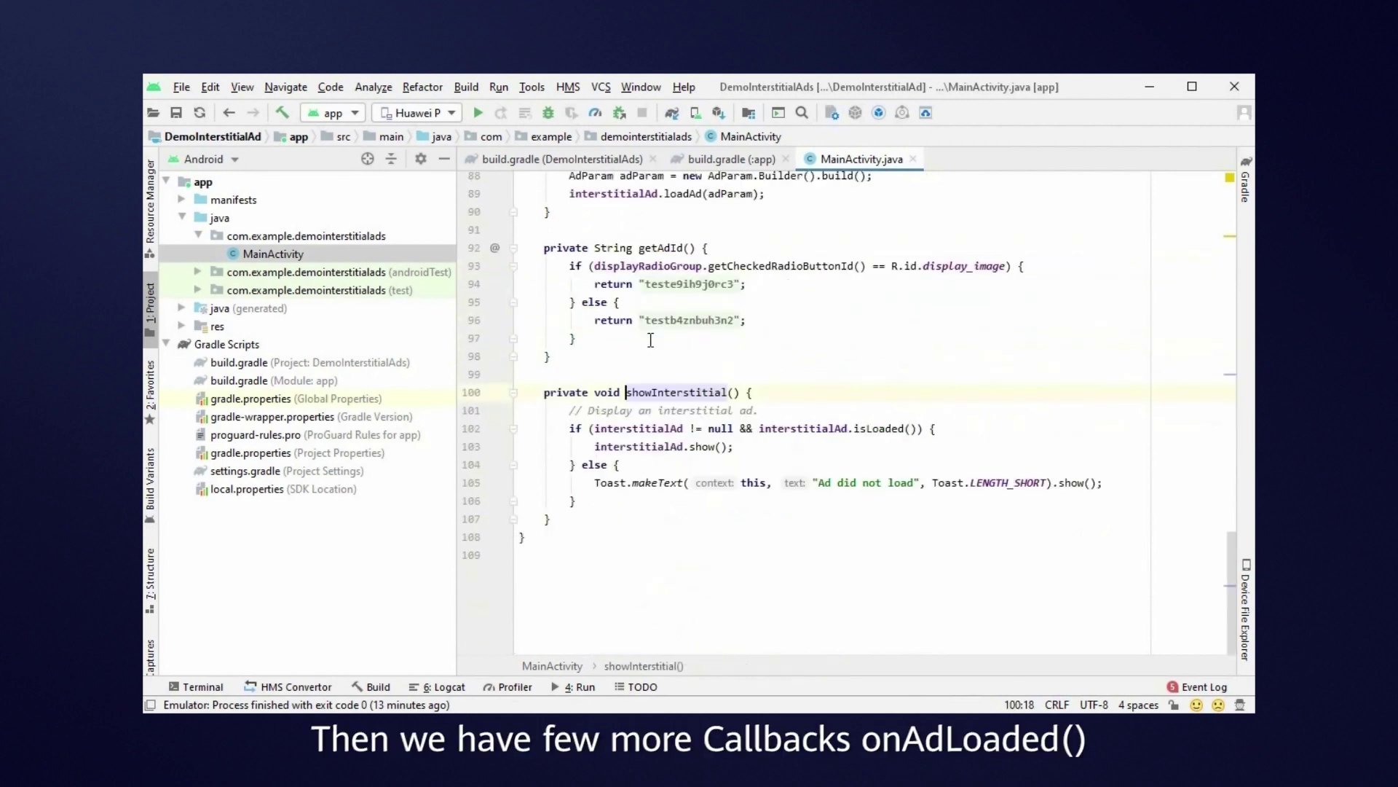
click(741, 446)
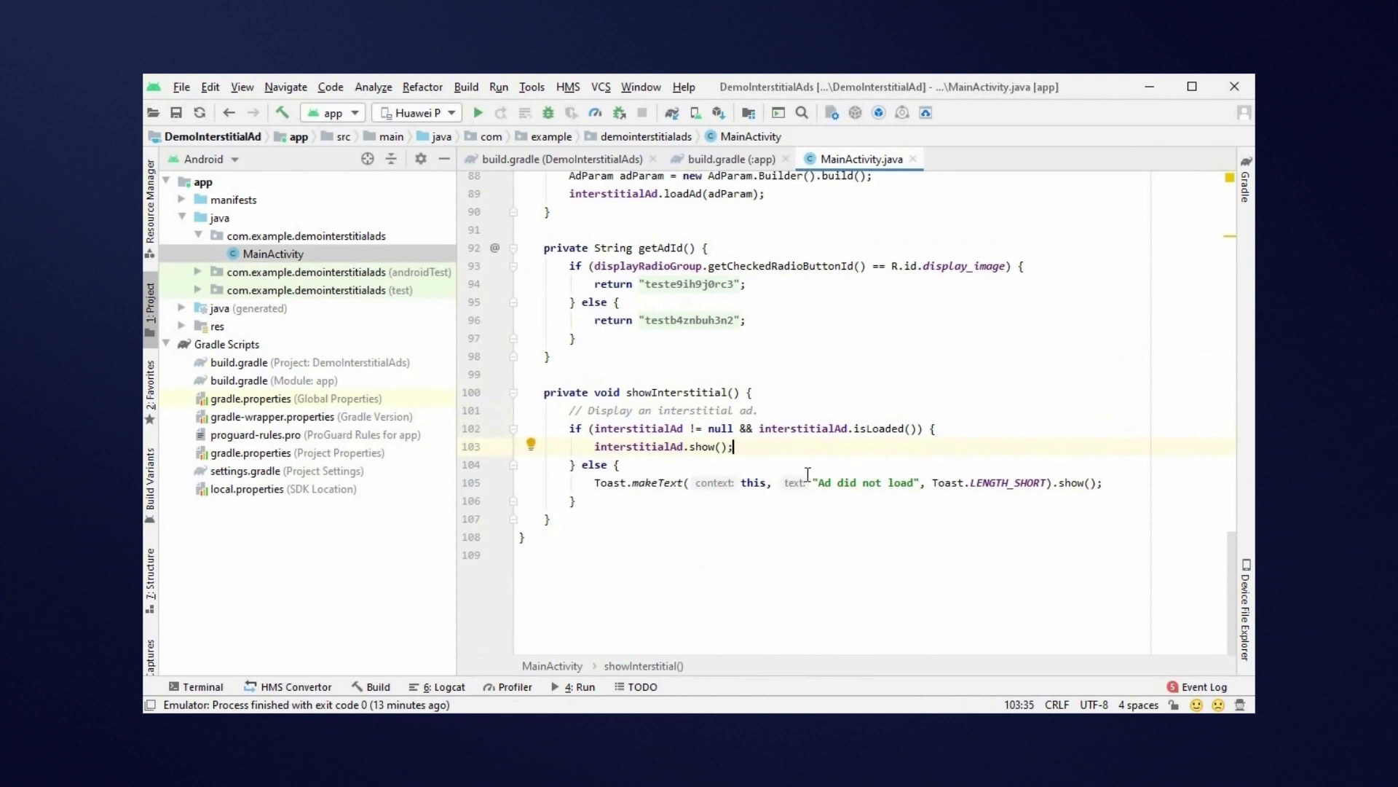
click(932, 482)
click(233, 115)
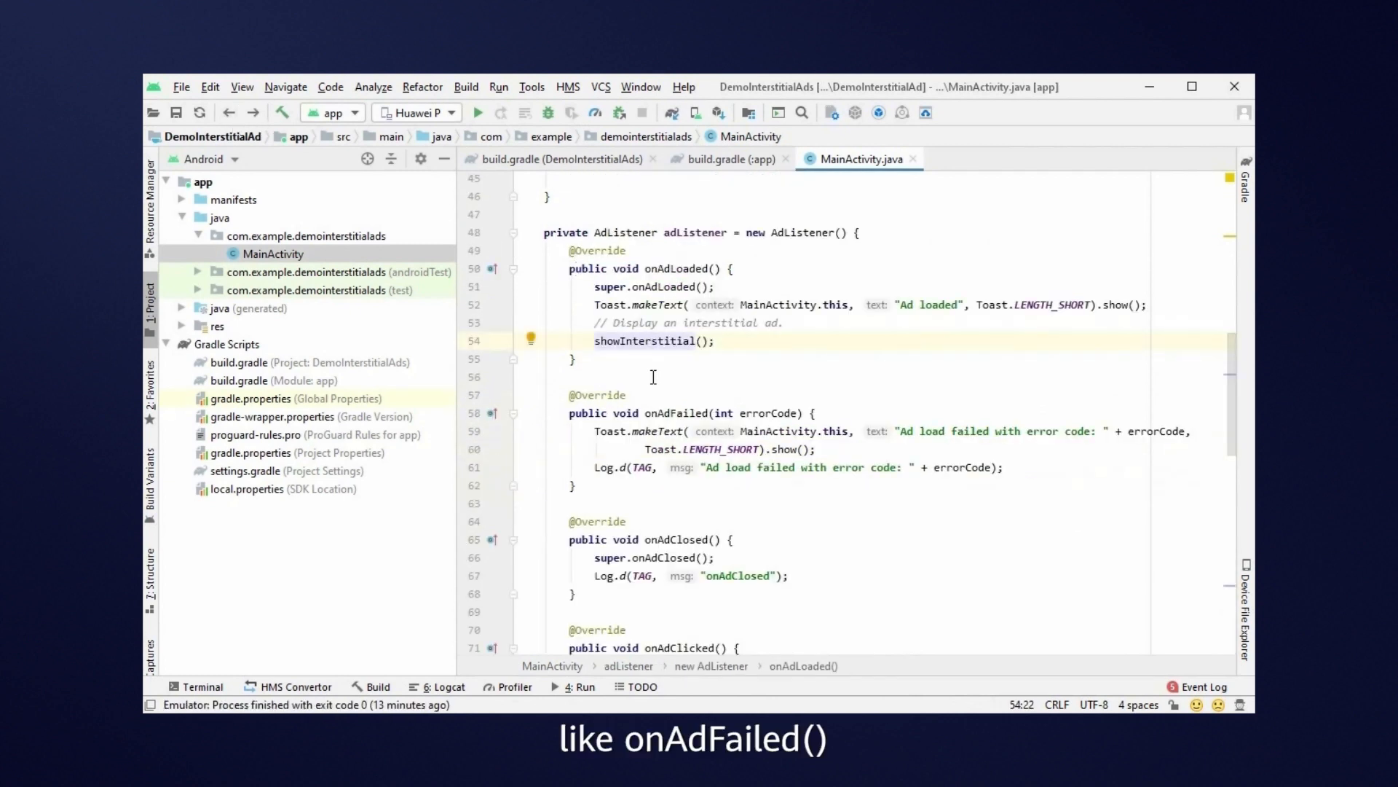
Step: Highlight the onAdFailed, onAdClosed, onAdClicked and onAdOpened callbacks
double_click(658, 411)
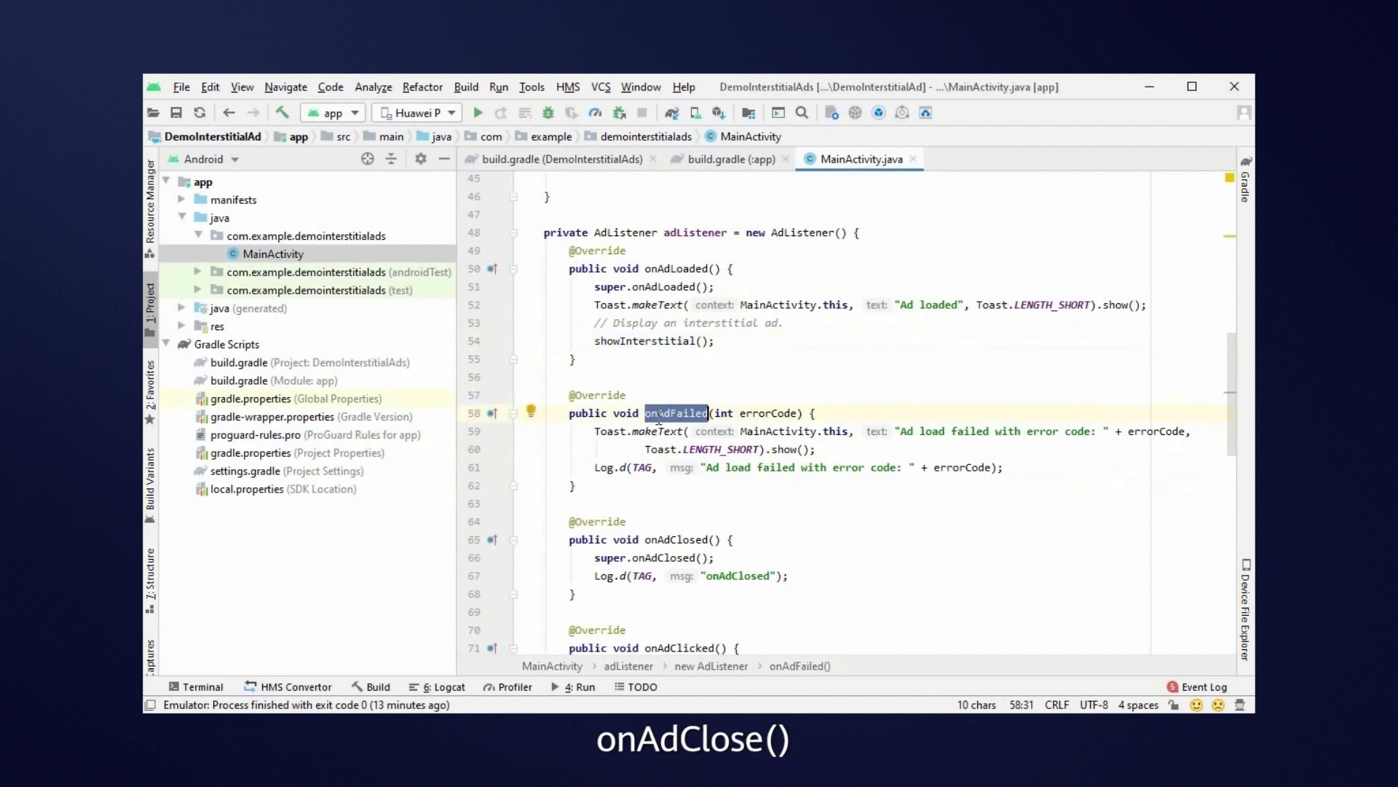
double_click(675, 539)
scroll(671, 546, down, 5)
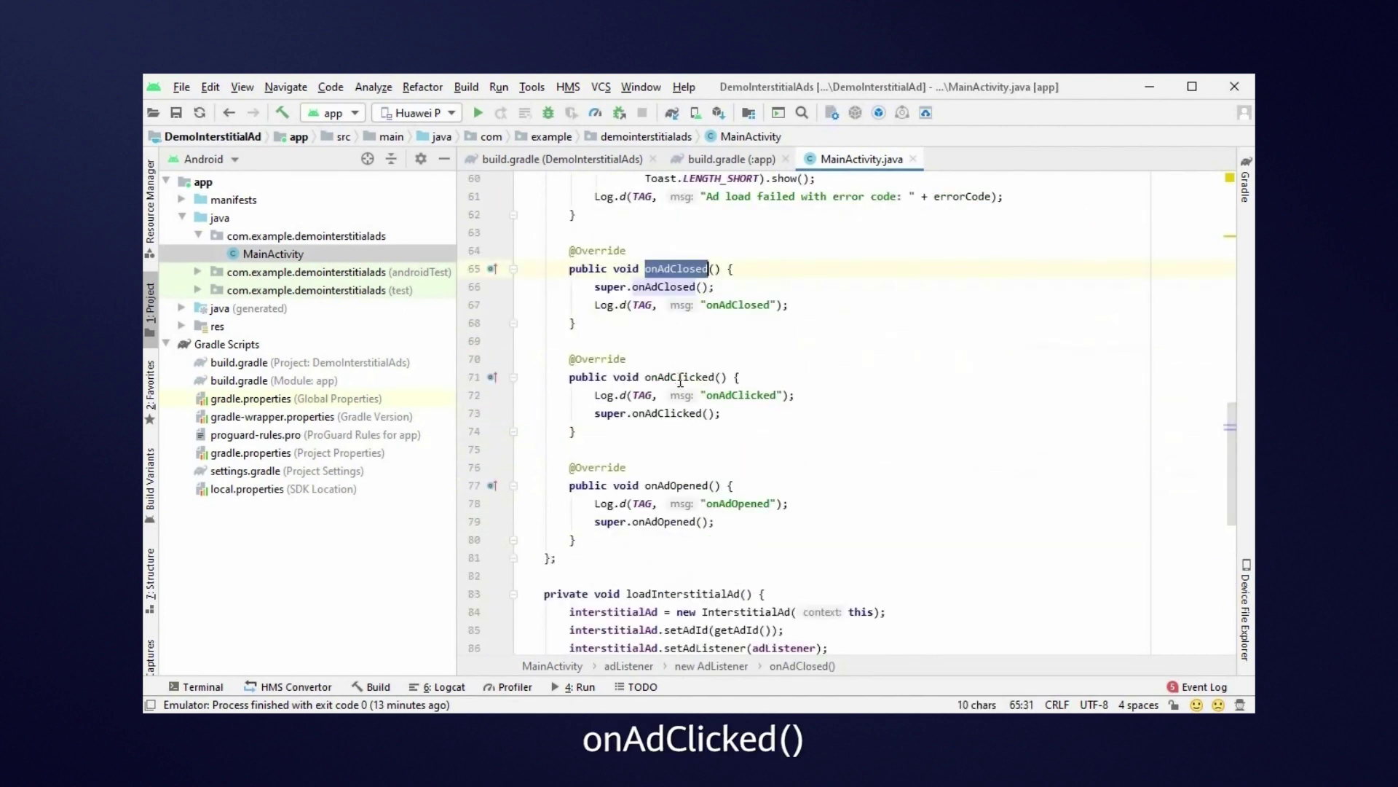
double_click(681, 380)
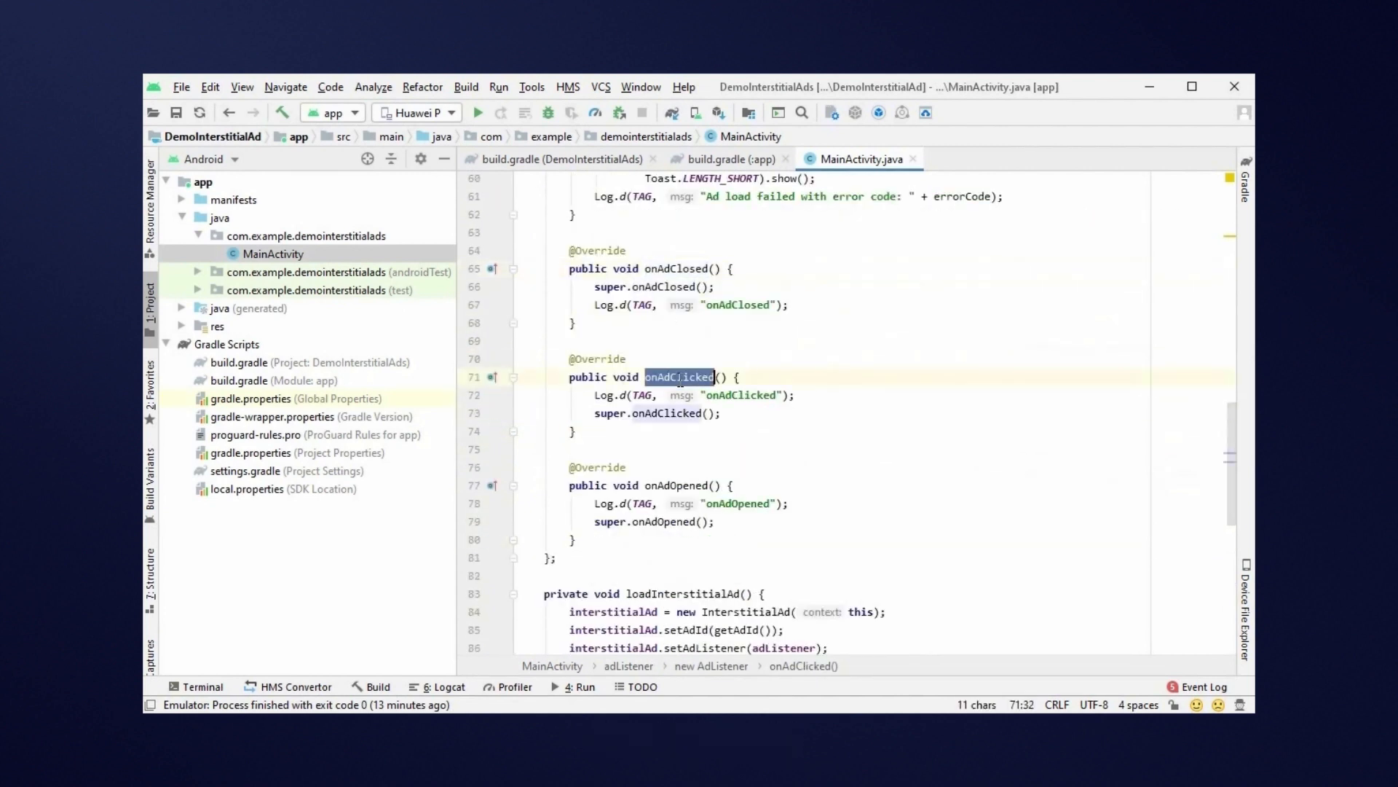
double_click(688, 482)
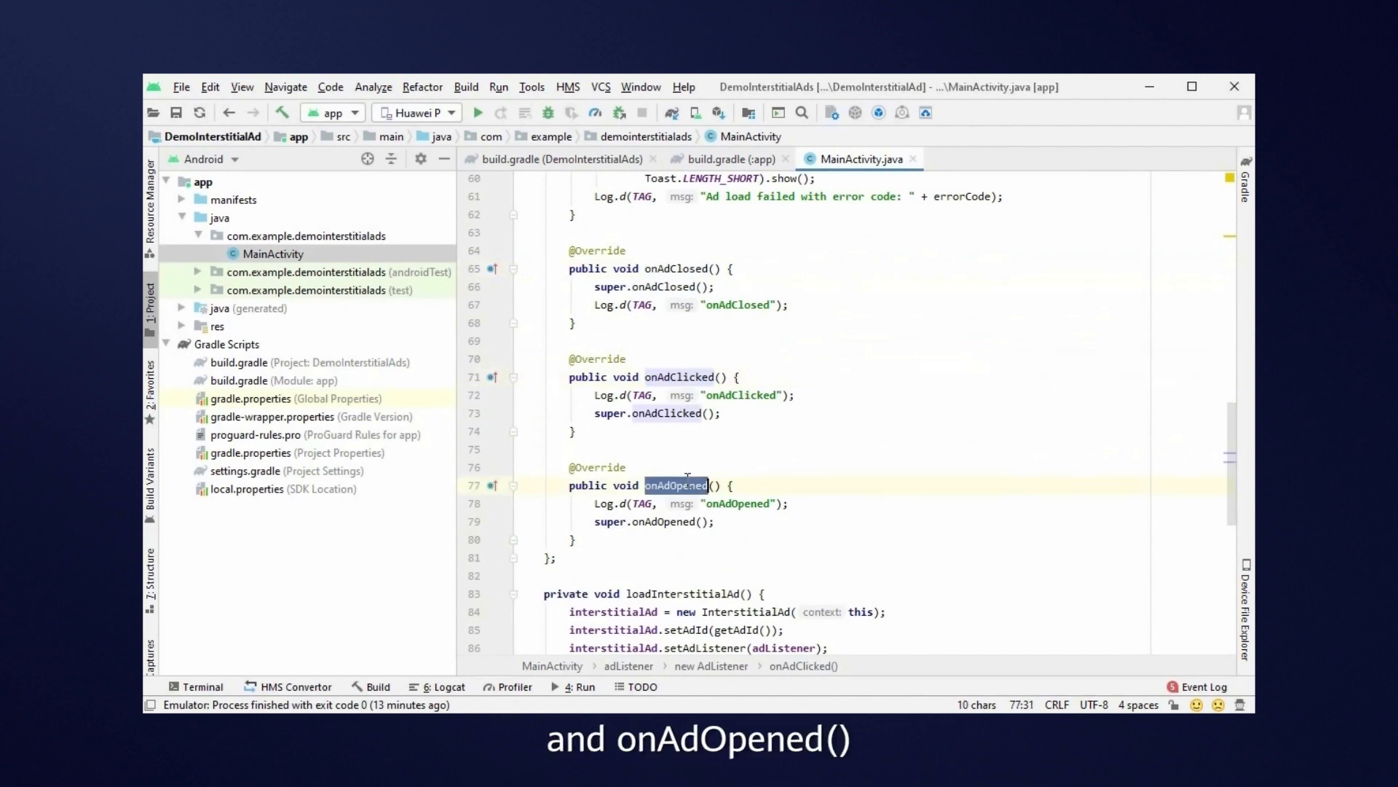